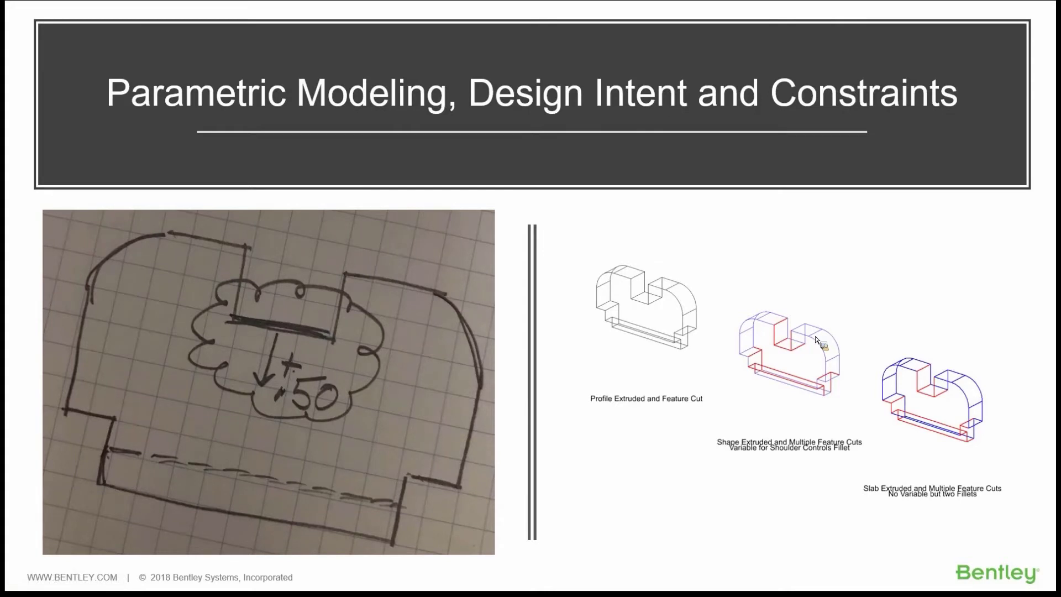
pyautogui.hotkey('alt', 'Tab')
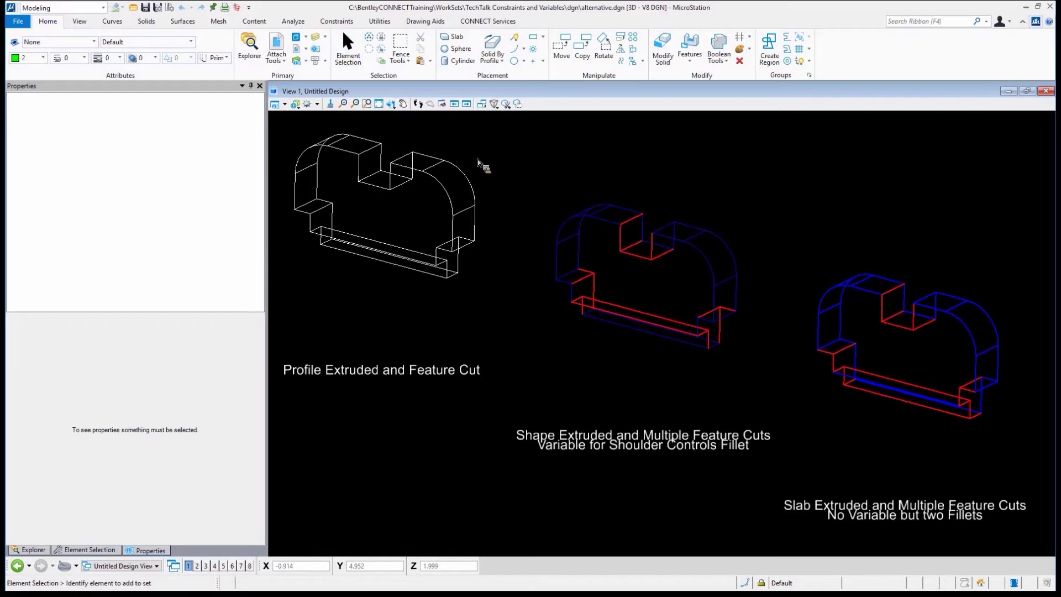
# - Select the left solid and review its Profile #1, extrusion and Cut #4 features
pyautogui.keyDown('shift'); pyautogui.moveTo(638, 179); pyautogui.dragTo(638, 180, button='middle'); pyautogui.keyUp('shift')
pyautogui.click(544, 161)
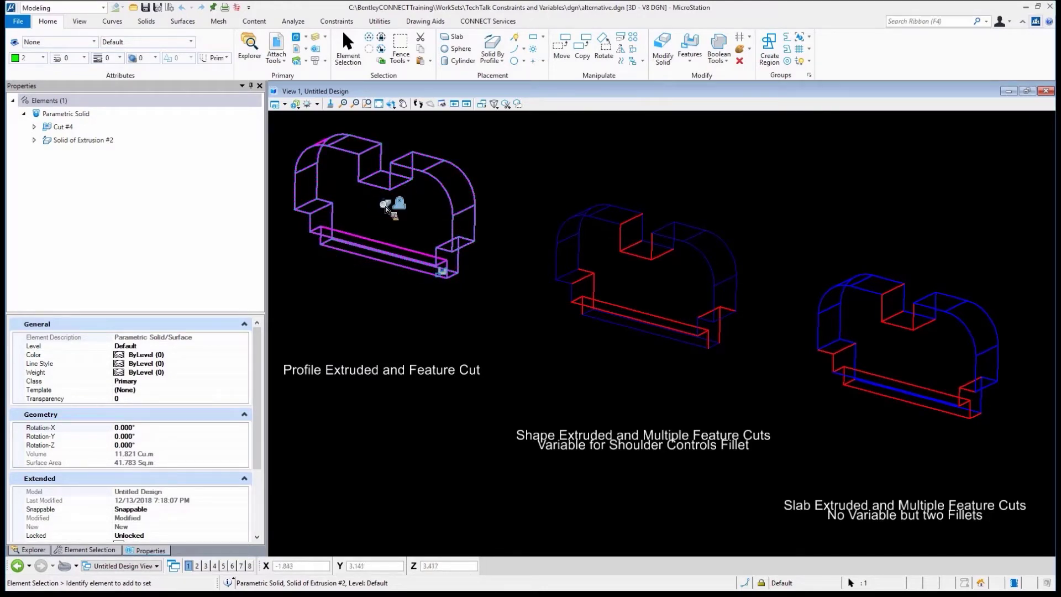
pyautogui.click(34, 141)
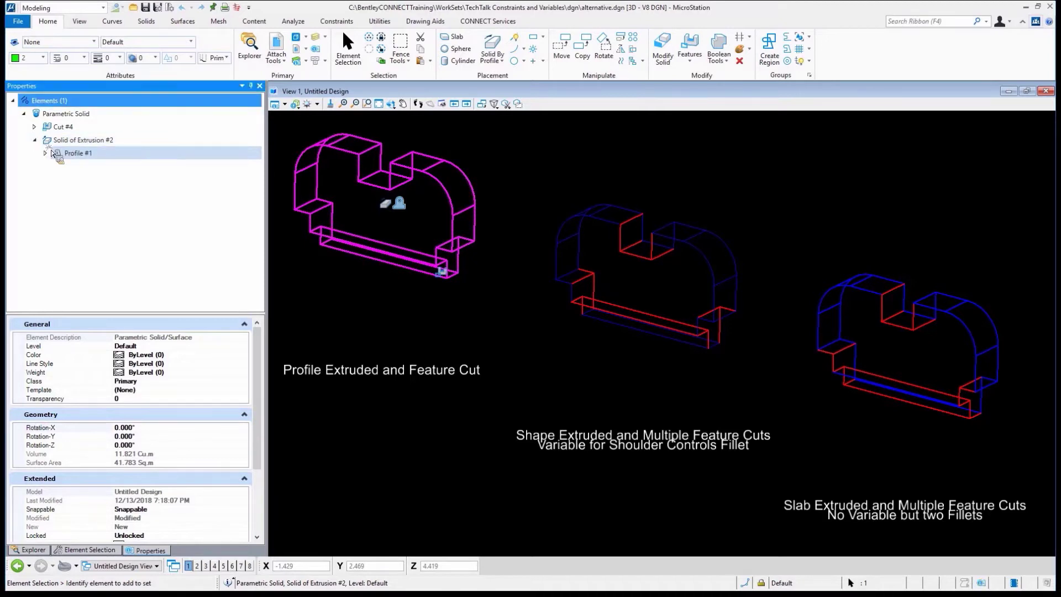
pyautogui.click(68, 158)
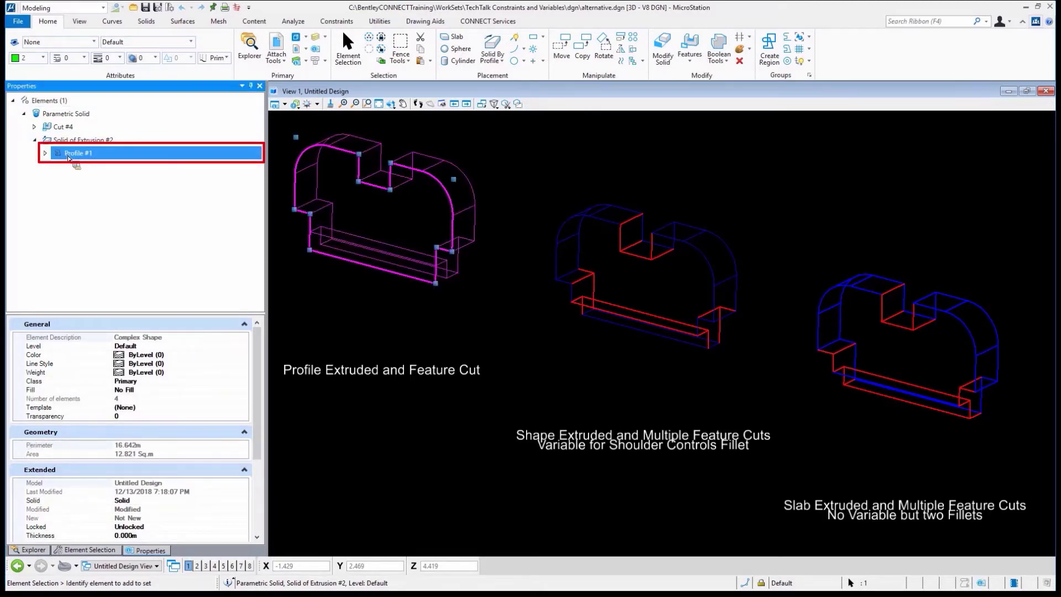
pyautogui.click(65, 140)
pyautogui.click(63, 128)
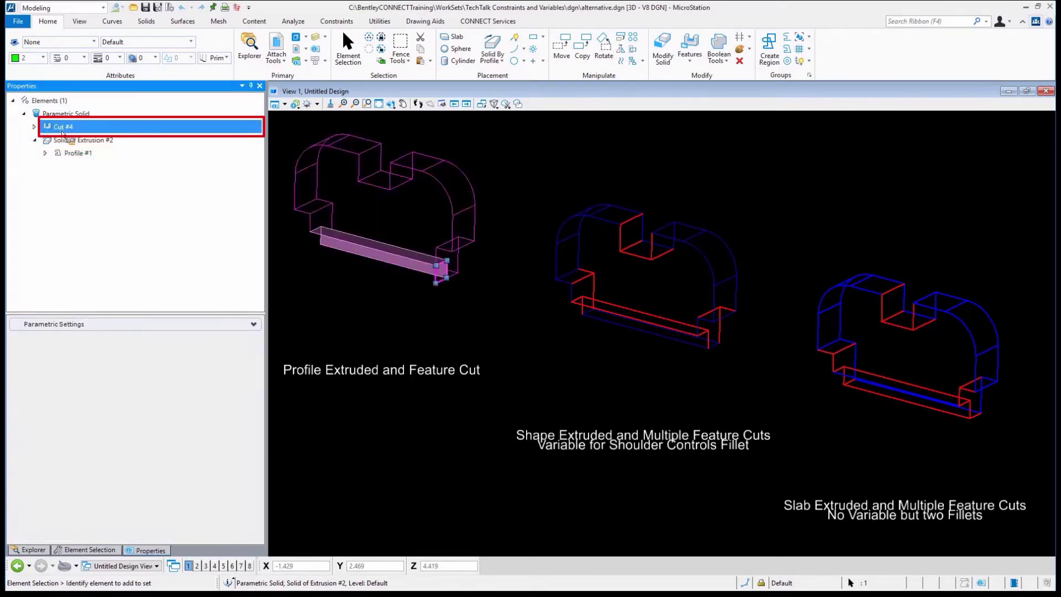
pyautogui.click(443, 328)
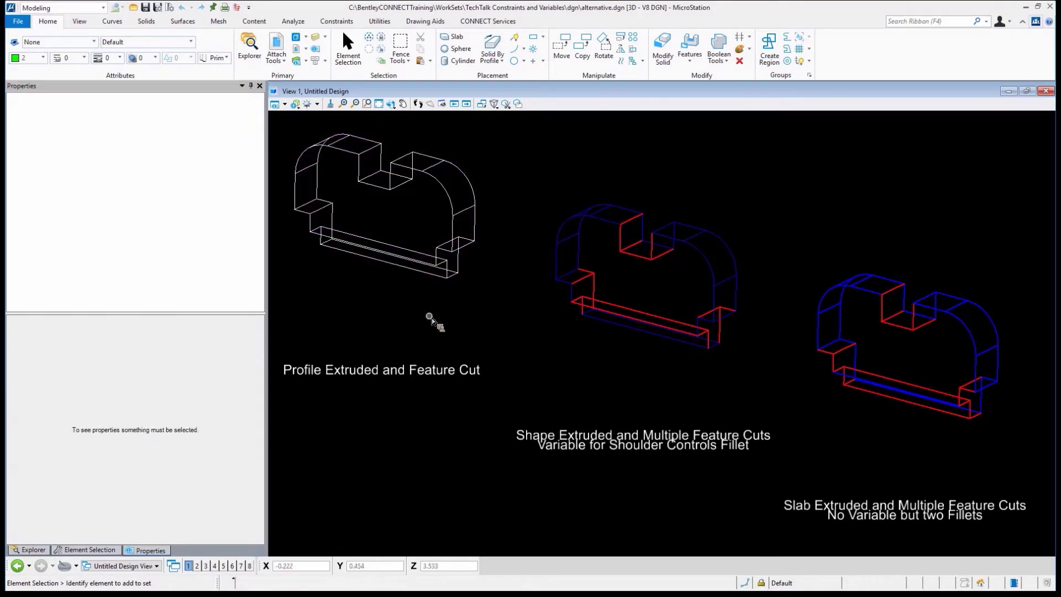
# - Move the left profile's notch vertex to Y 0.5, growing the perimeter to 17.642m
pyautogui.click(381, 190)
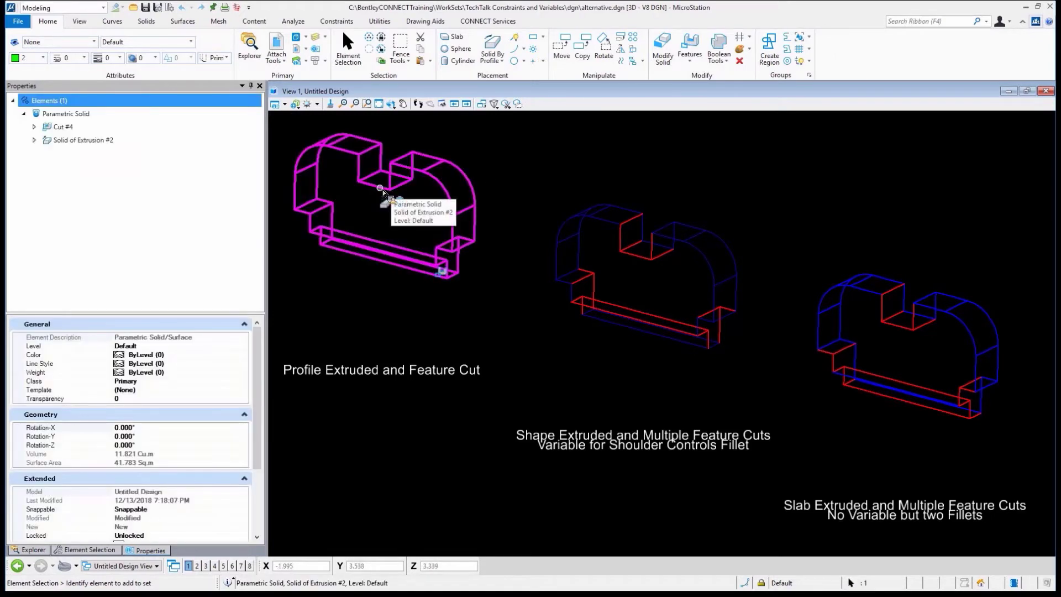
pyautogui.click(378, 192)
pyautogui.click(480, 178)
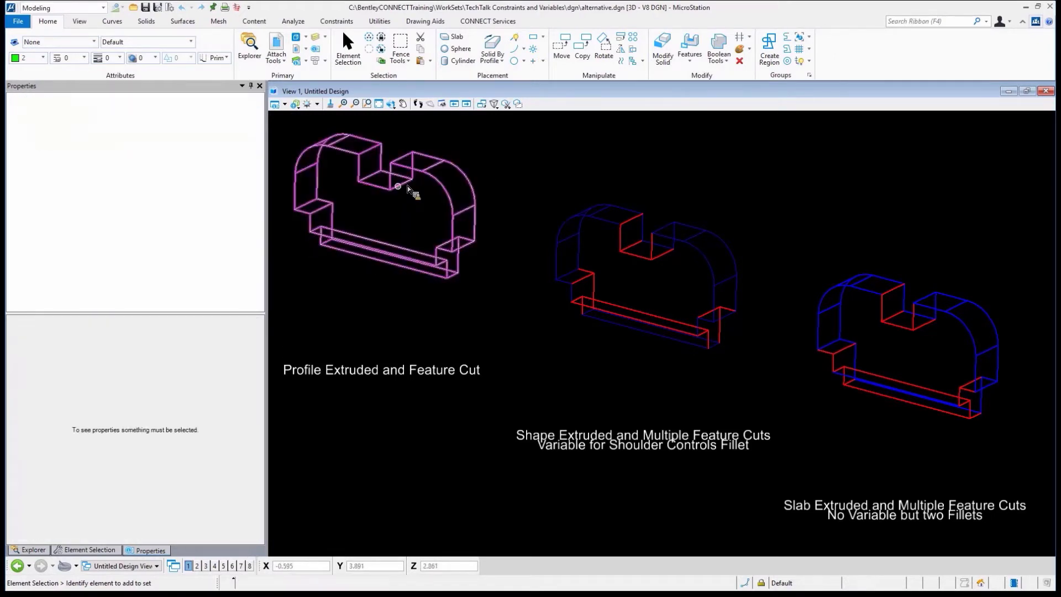
pyautogui.click(402, 203)
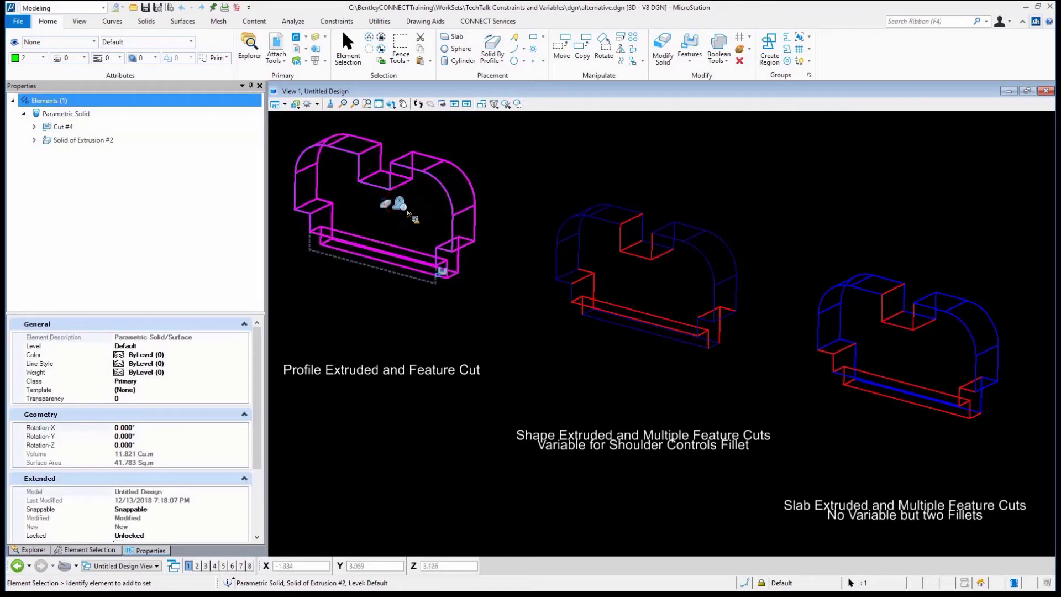
pyautogui.click(405, 207)
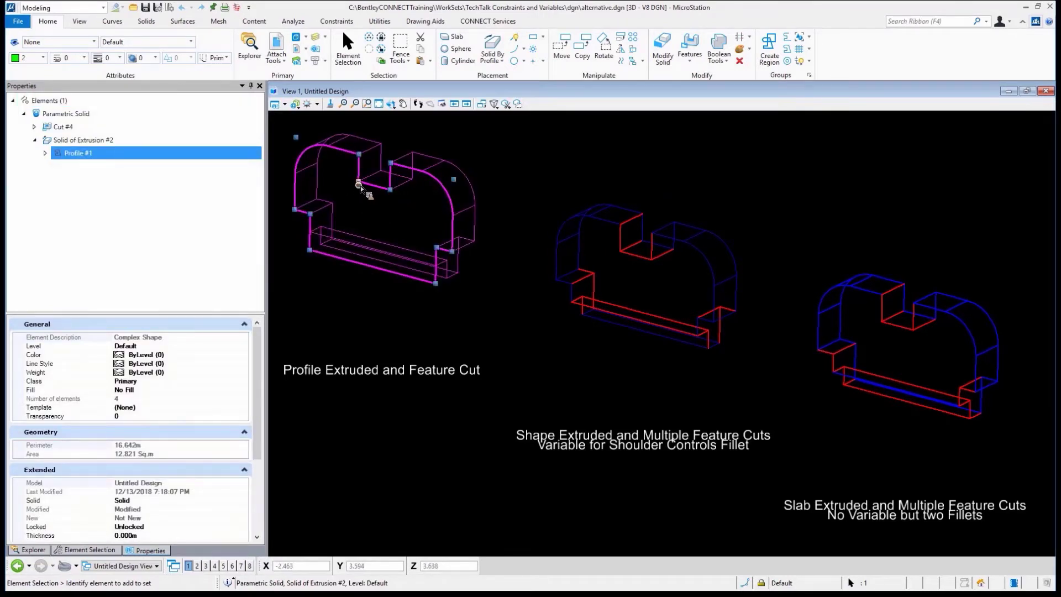
pyautogui.click(359, 184)
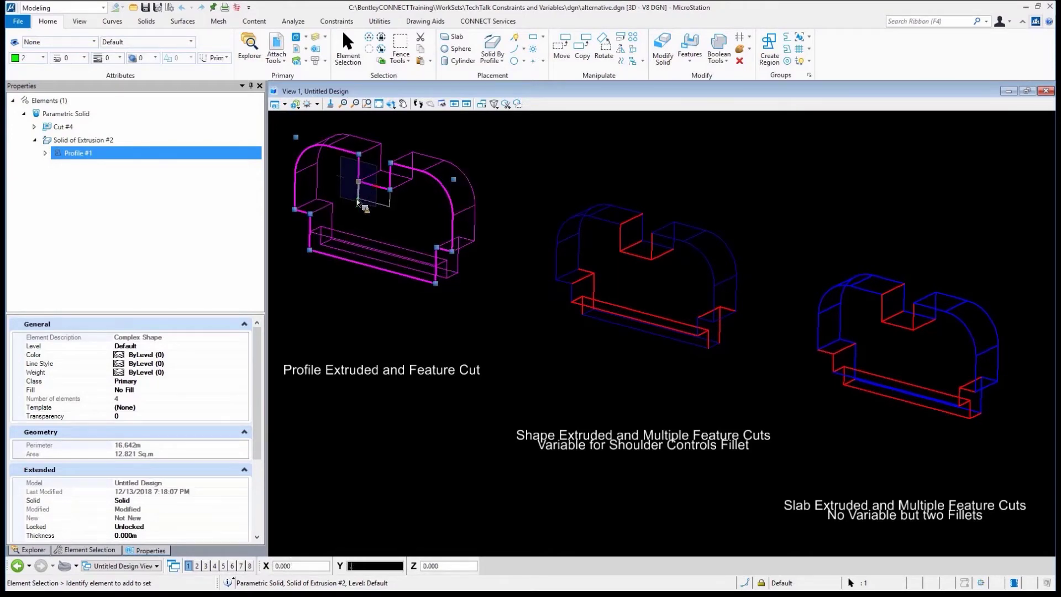
pyautogui.write('5')
pyautogui.click(357, 200)
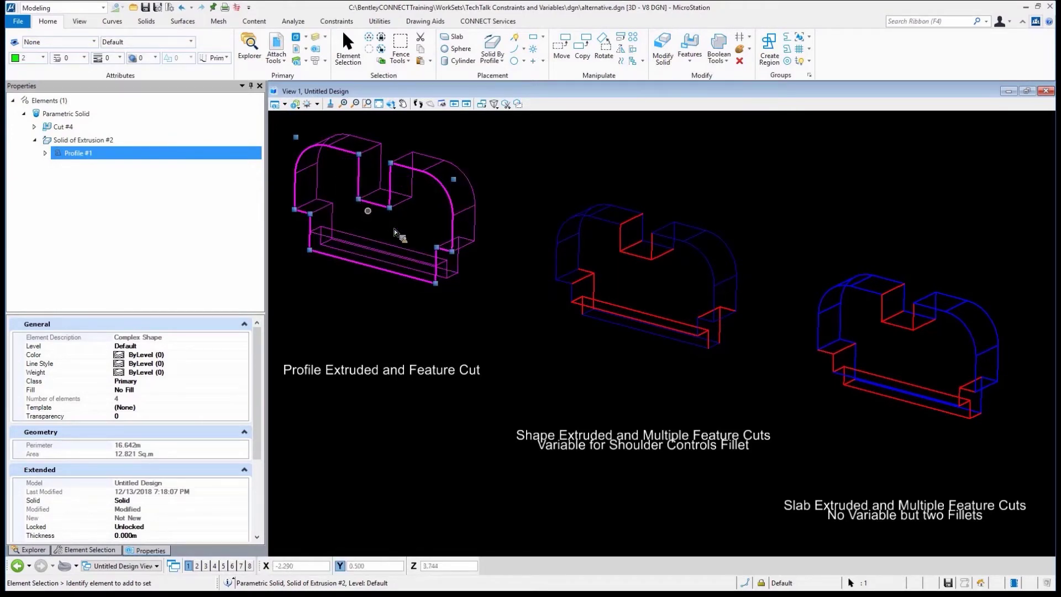
# - Inspect the right solid's Slab #1 and Cut #3 in Properties, then clear the selection
pyautogui.click(510, 199)
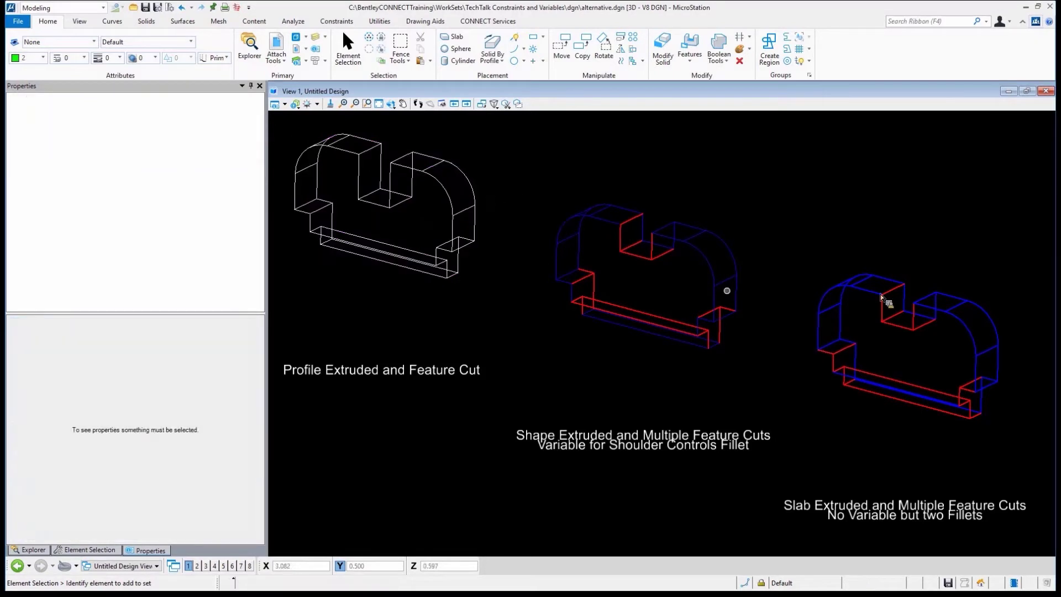
pyautogui.click(900, 333)
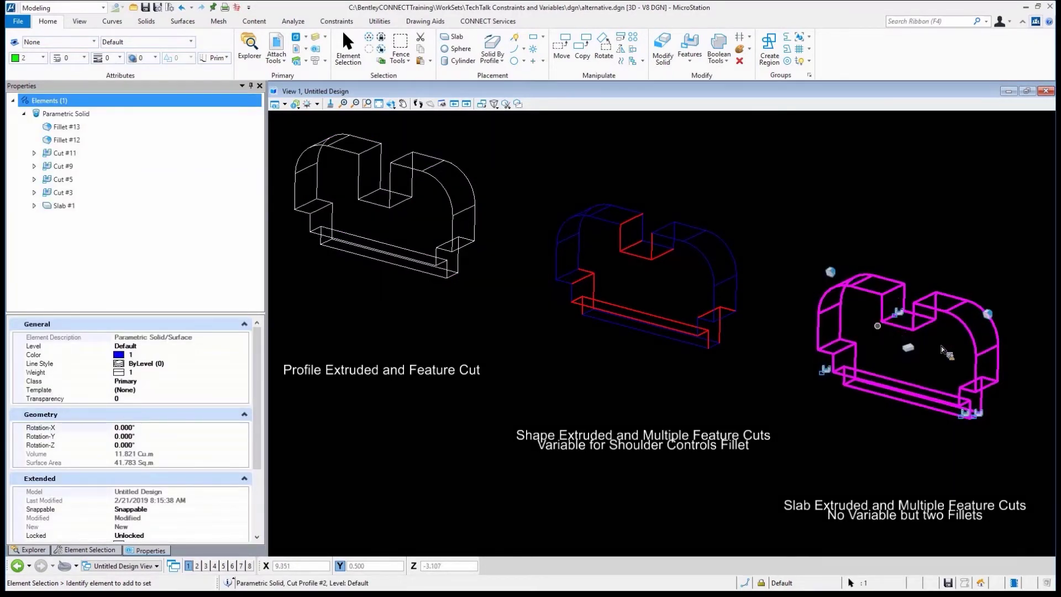
pyautogui.click(915, 350)
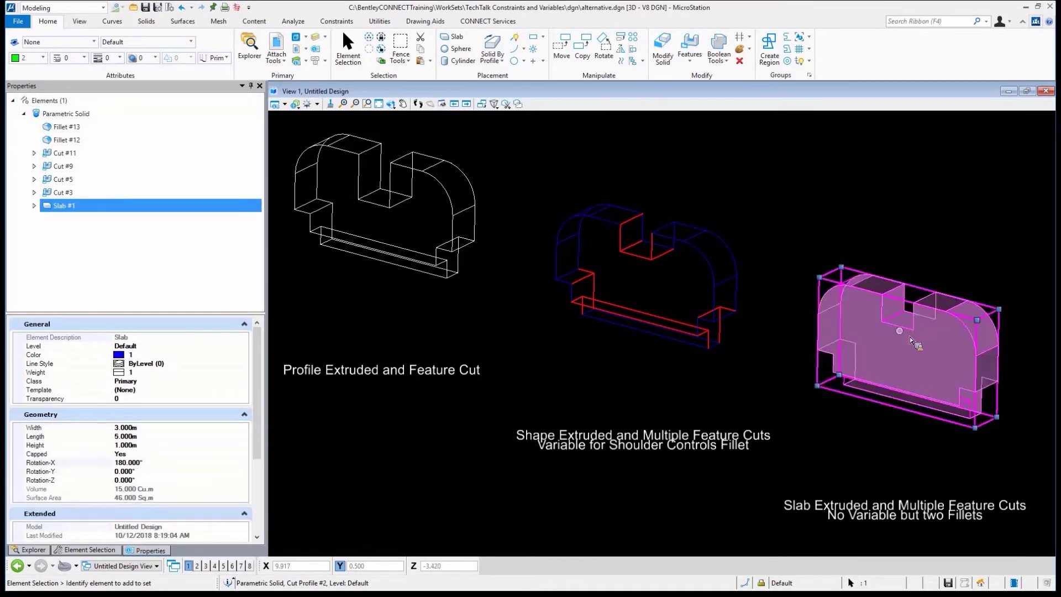
pyautogui.click(929, 321)
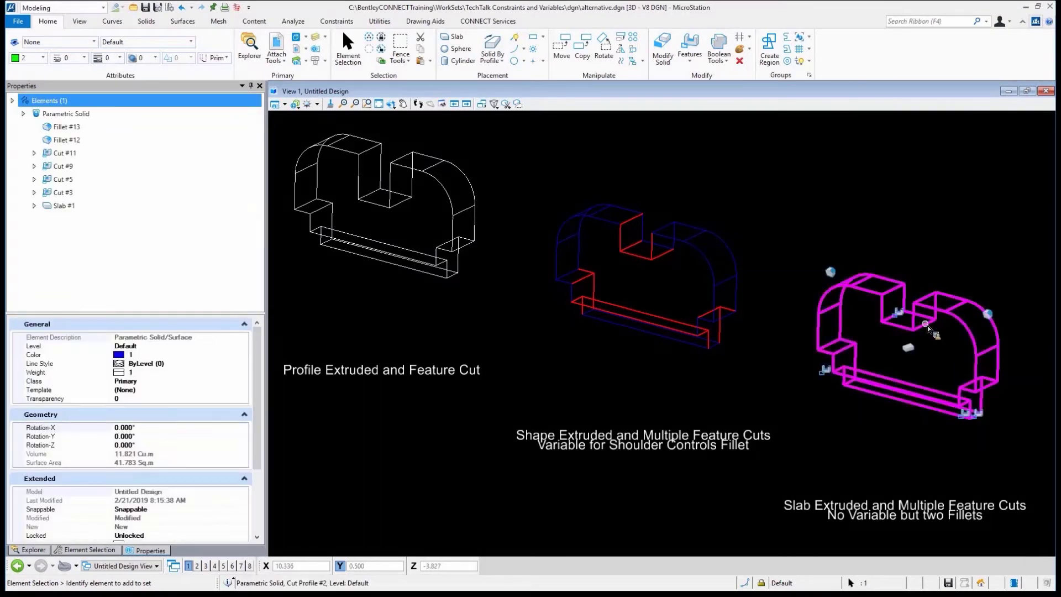
pyautogui.click(926, 328)
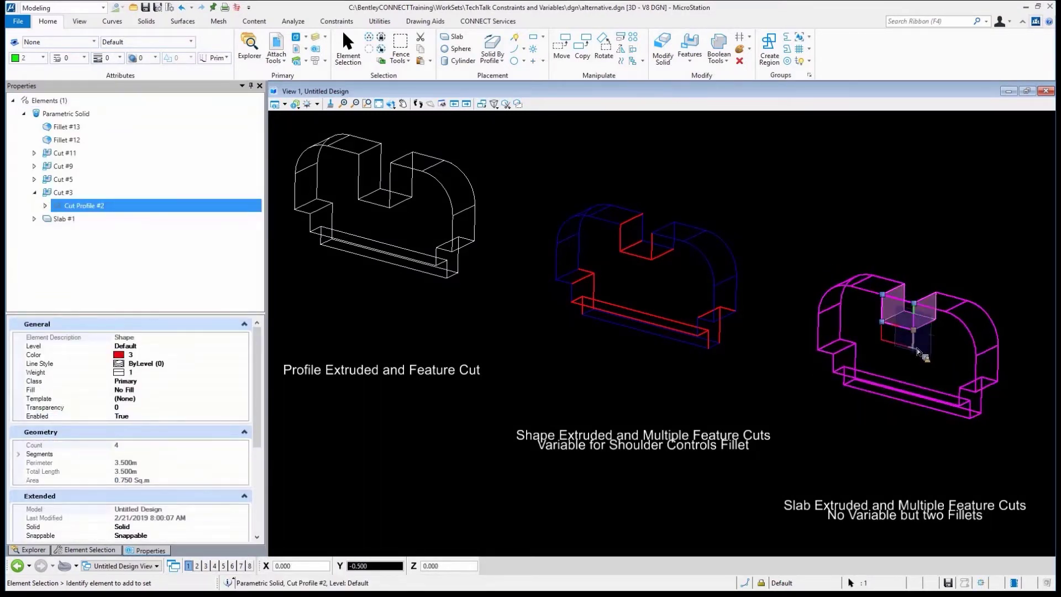
pyautogui.click(705, 401)
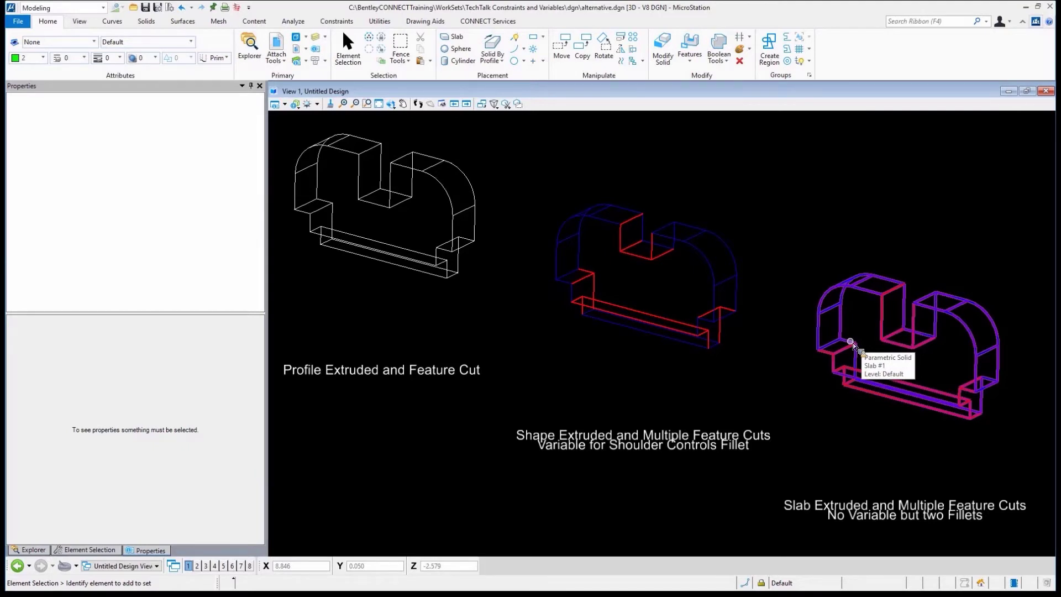
# - Leave the slide show and return to the MicroStation drawing of the three solids
pyautogui.hotkey('alt', 'Tab')
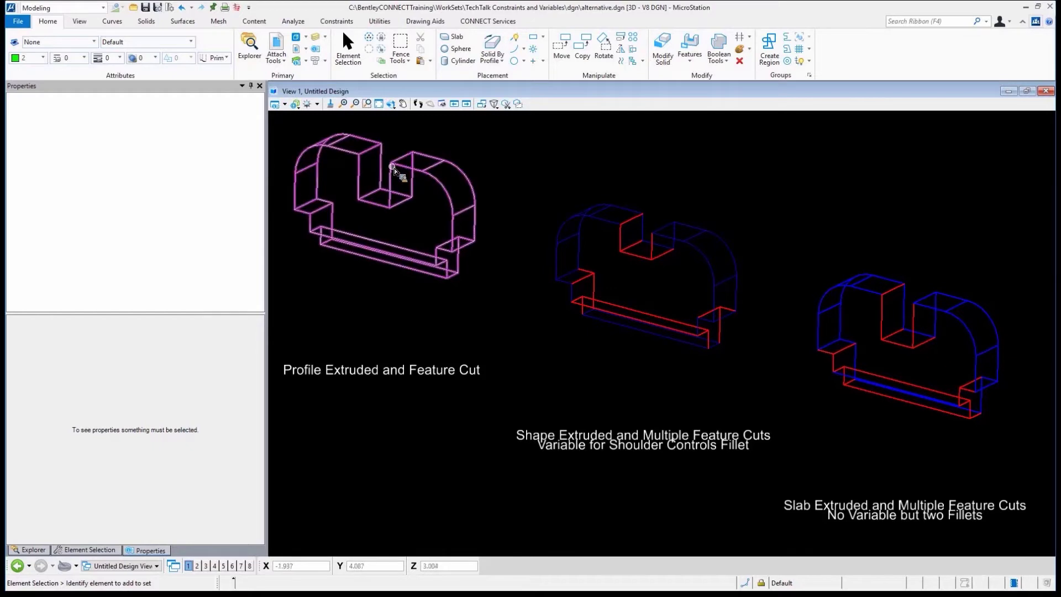
pyautogui.moveTo(393, 168)
pyautogui.click(404, 244)
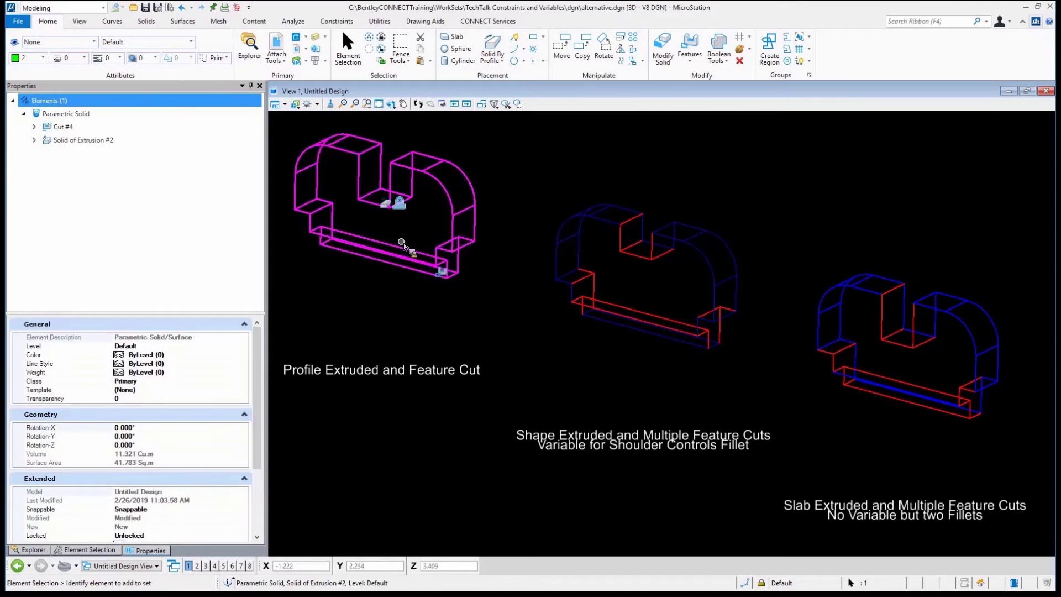
pyautogui.click(409, 208)
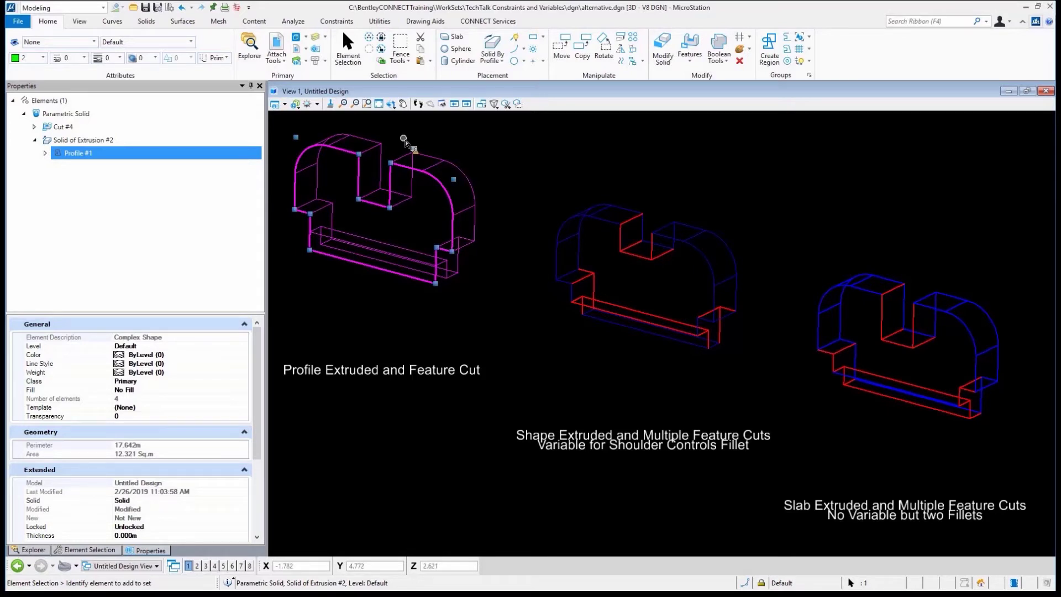
pyautogui.click(497, 221)
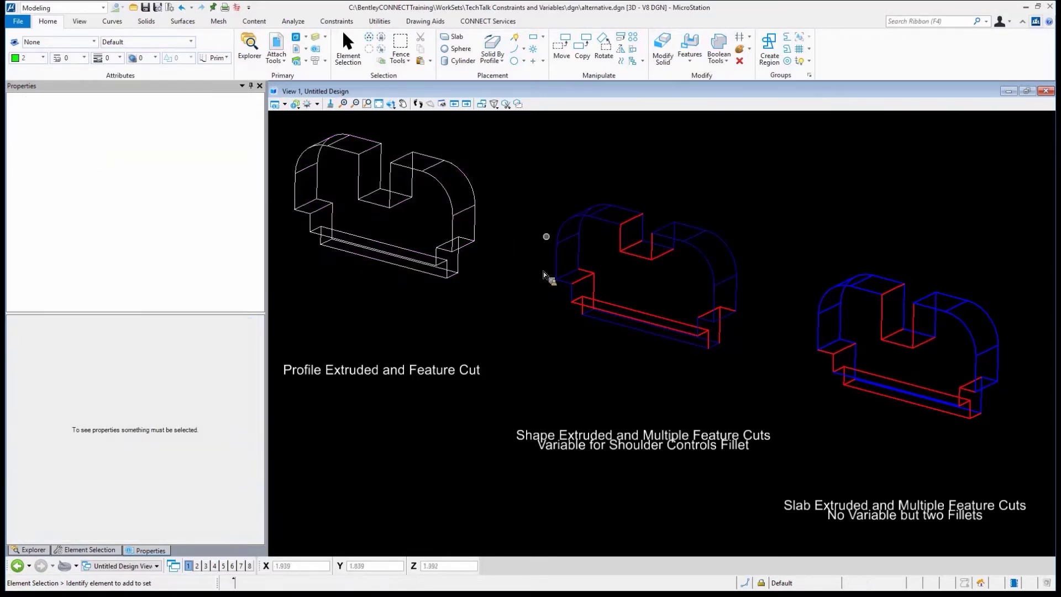
pyautogui.click(469, 175)
pyautogui.click(409, 210)
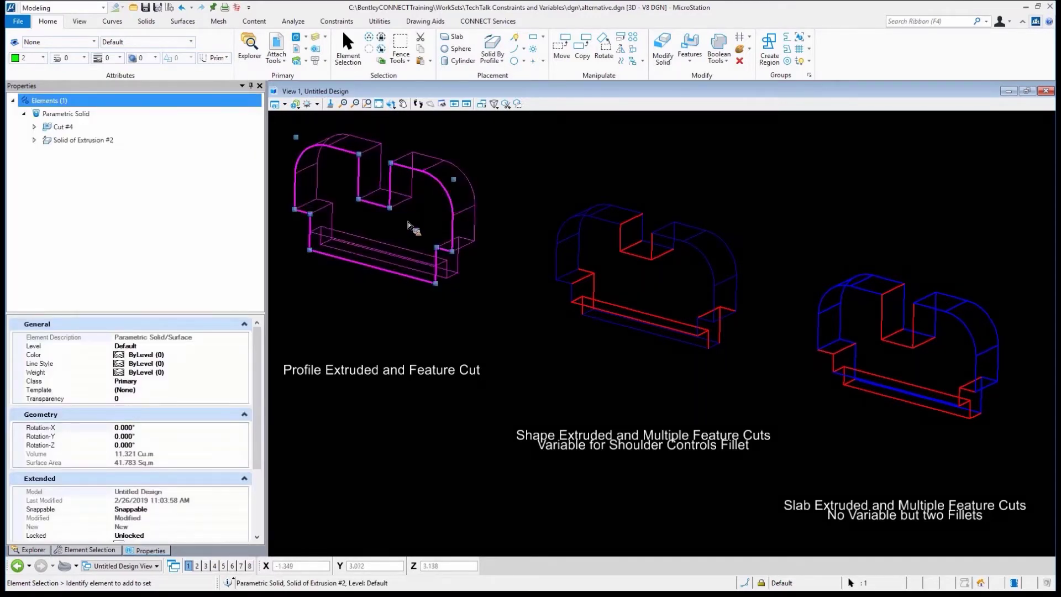
pyautogui.click(408, 221)
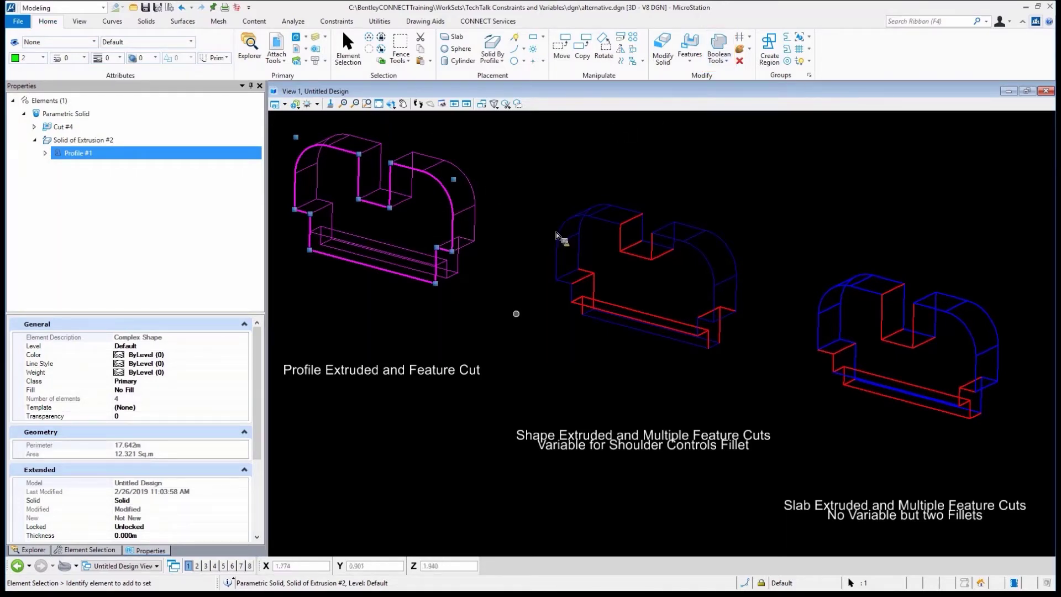
pyautogui.click(550, 184)
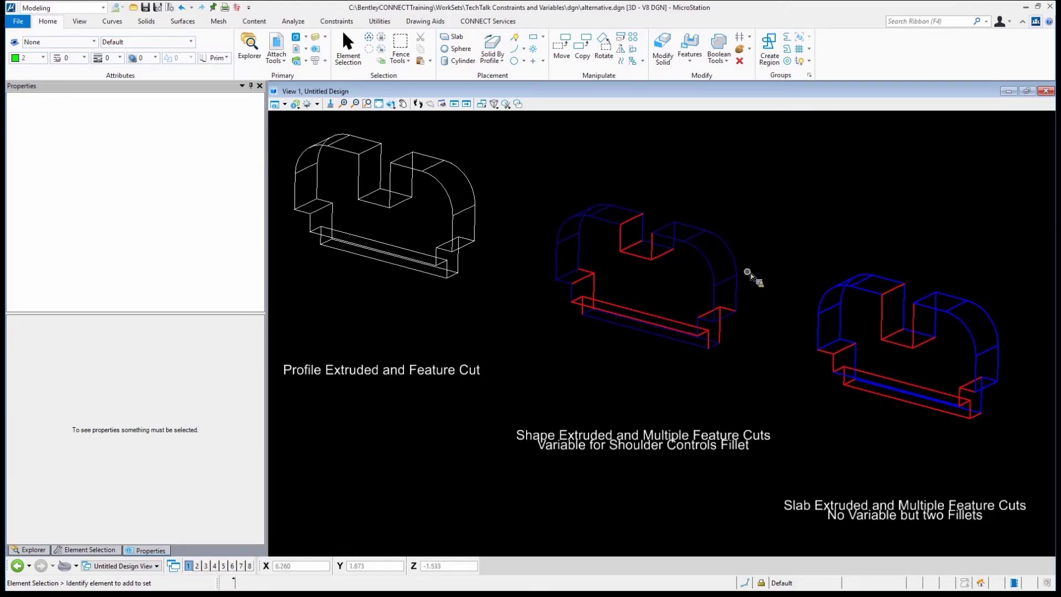
# - Select the middle solid's slot cut and open its cut editor, closing it unchanged
pyautogui.click(694, 250)
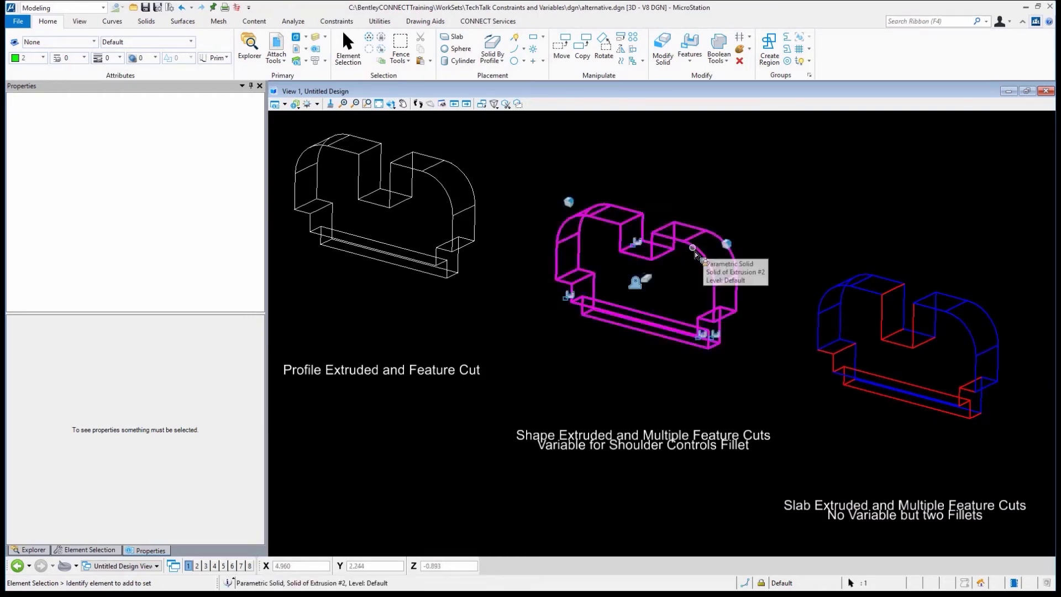
pyautogui.click(634, 242)
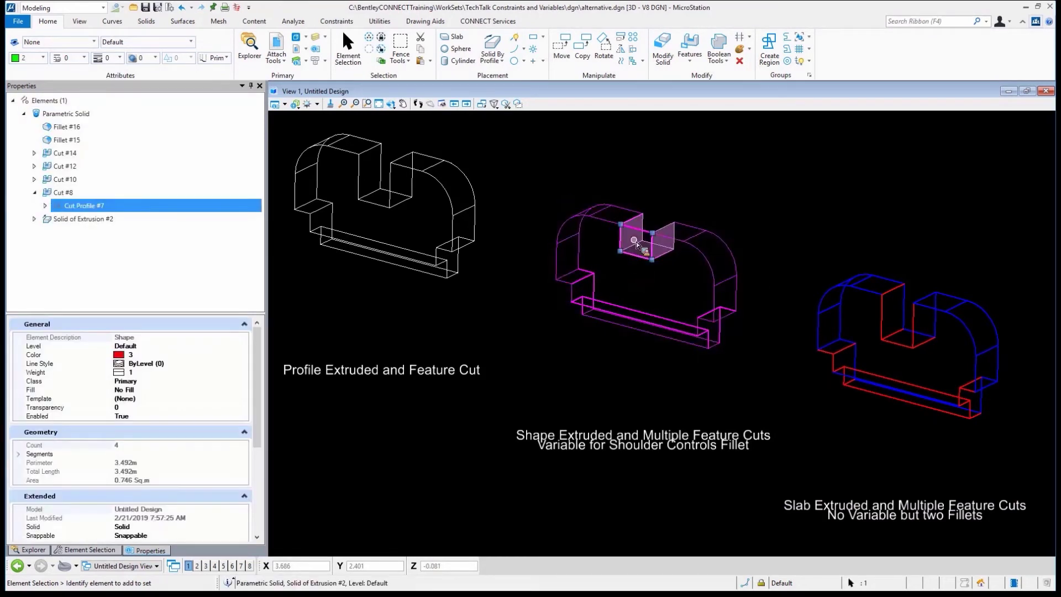
pyautogui.rightClick(635, 243)
pyautogui.press('Escape')
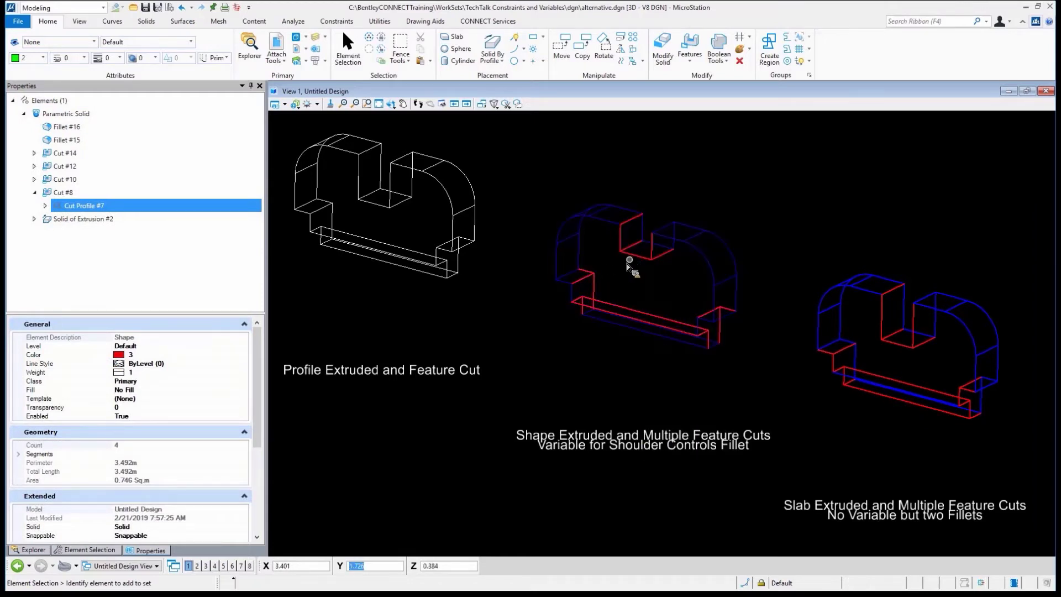
pyautogui.press('Escape')
pyautogui.click(640, 256)
pyautogui.rightClick(641, 249)
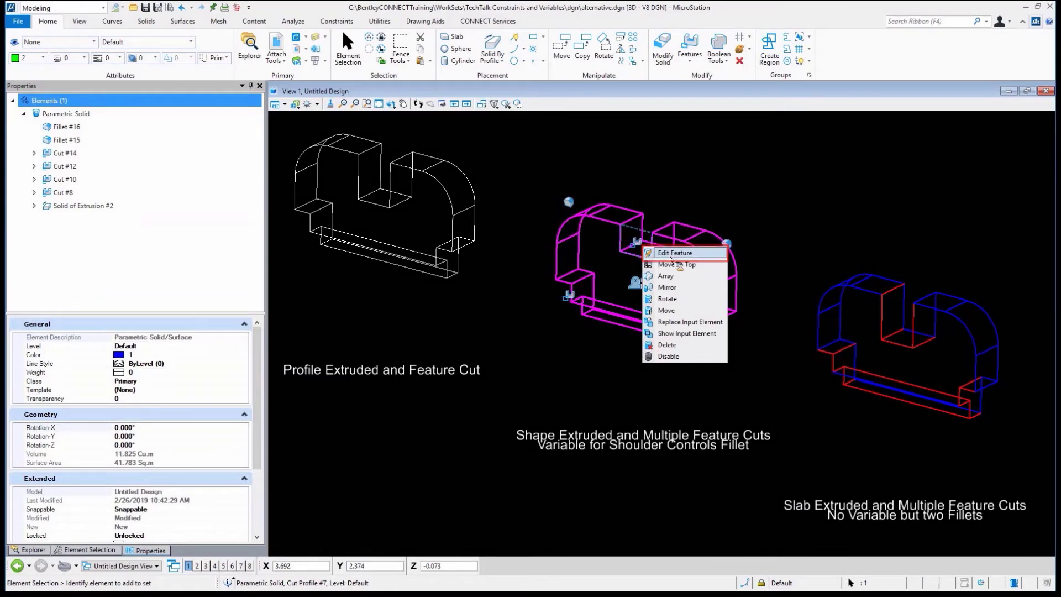
pyautogui.click(671, 255)
pyautogui.click(835, 319)
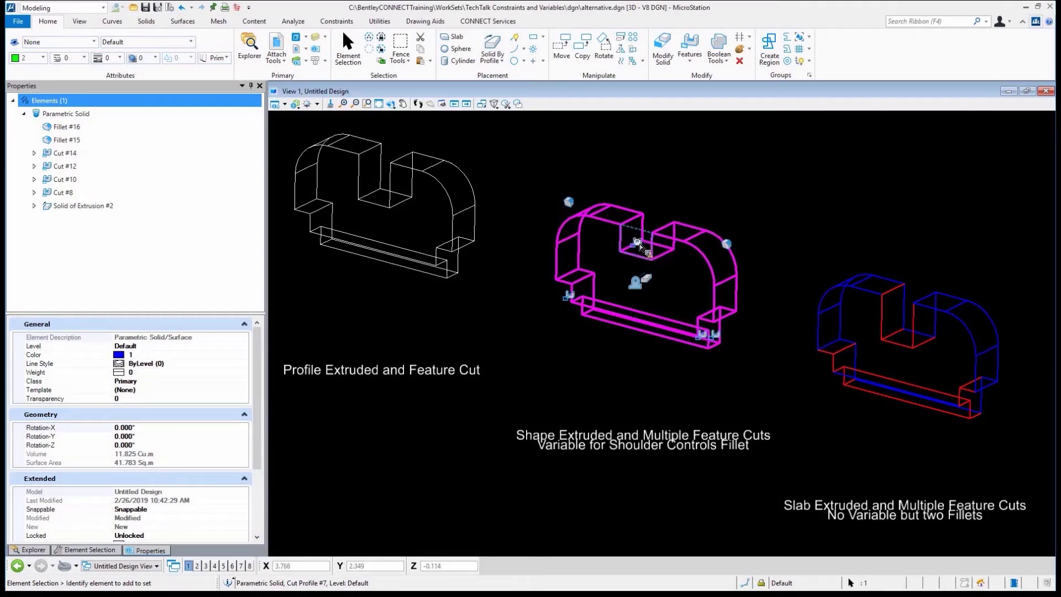
# - Set the middle solid's Cut #8 to Define Depth with a 0.750 cut depth
pyautogui.rightClick(640, 246)
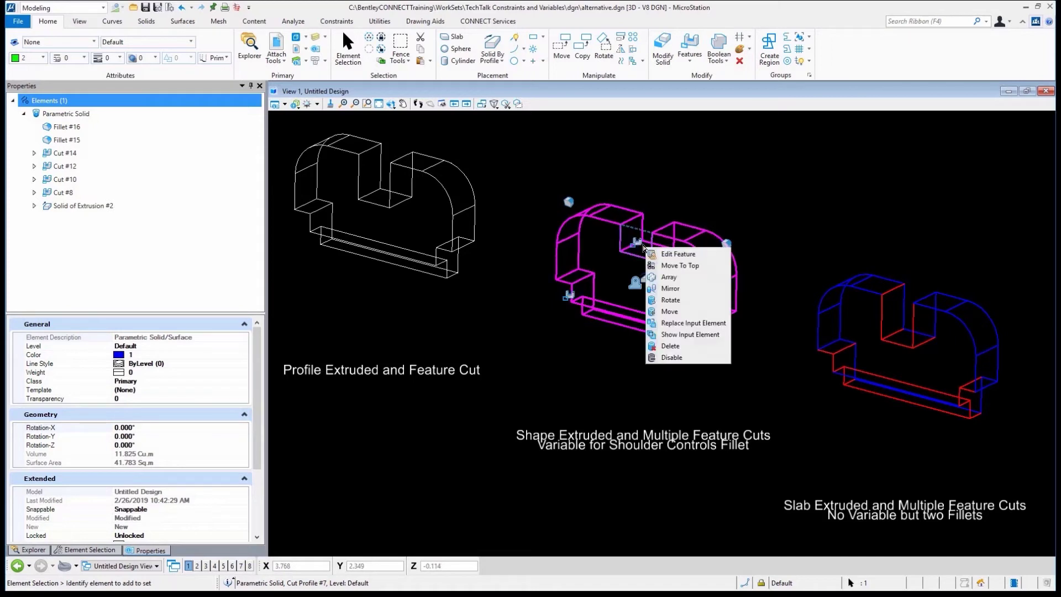
pyautogui.click(685, 255)
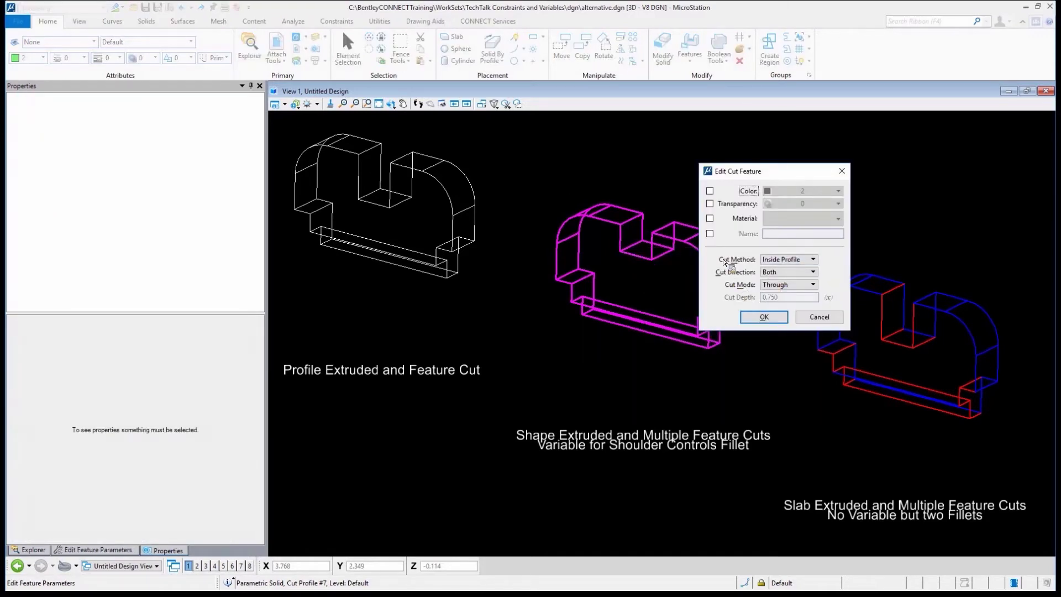
pyautogui.click(806, 290)
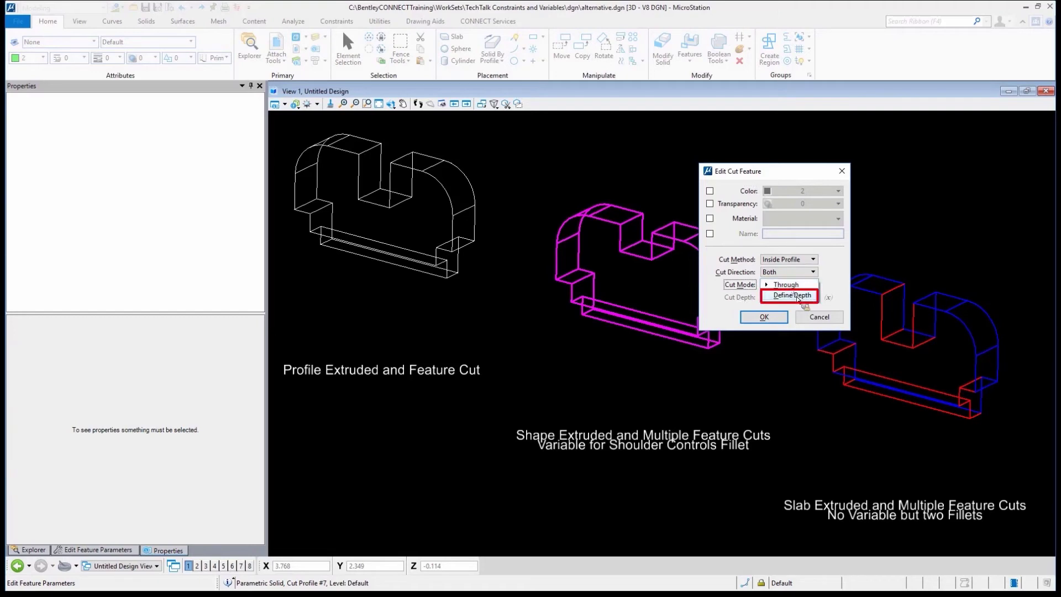
pyautogui.click(797, 301)
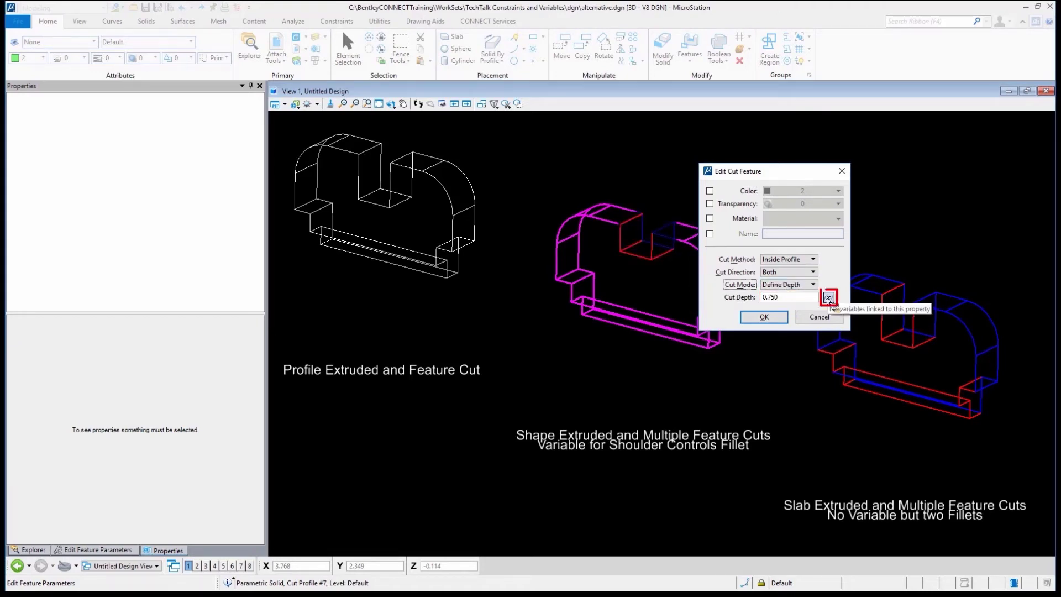
pyautogui.click(761, 316)
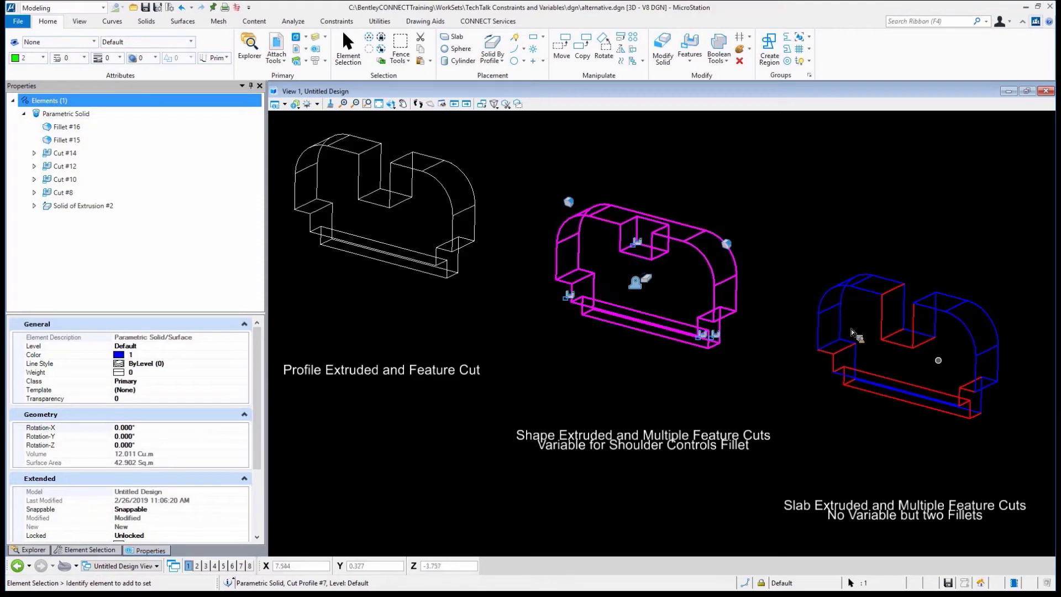
# - Change the right slab's slot cut to Define Depth 0.750, giving 11.633 Cu.m volume
pyautogui.click(699, 187)
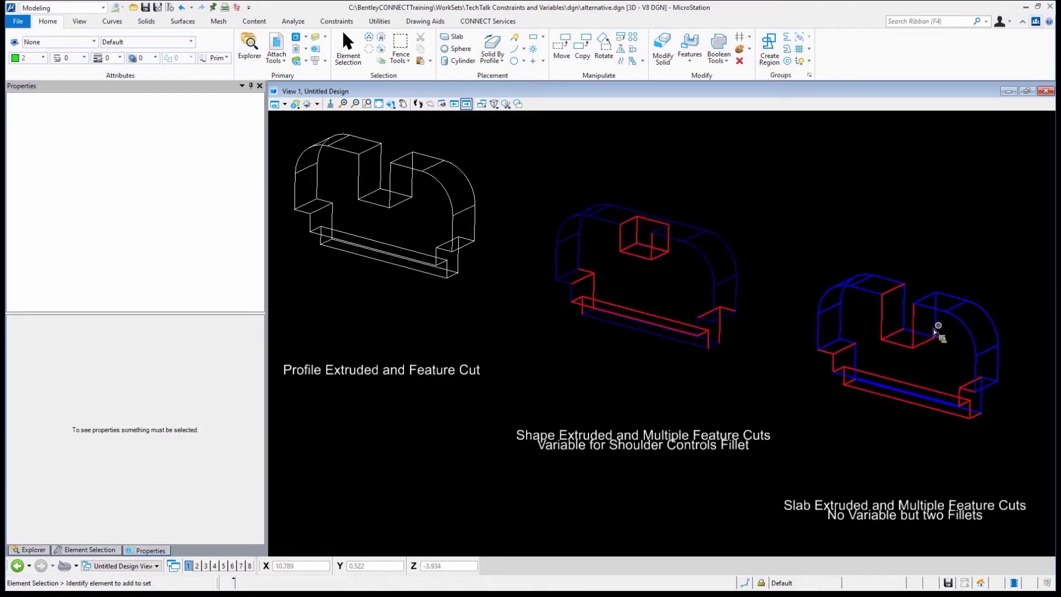
pyautogui.click(915, 323)
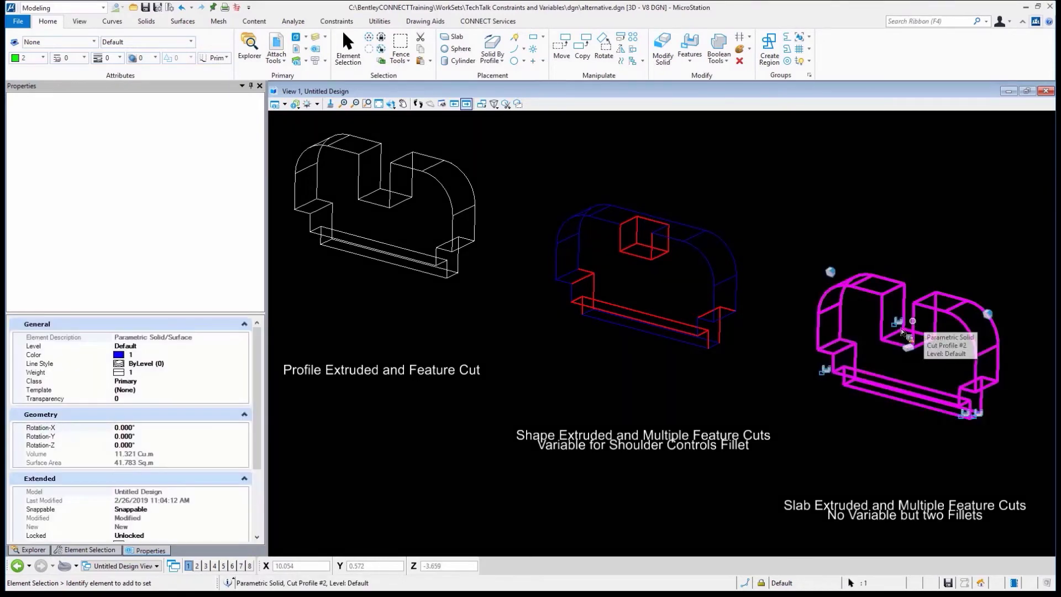
pyautogui.rightClick(902, 324)
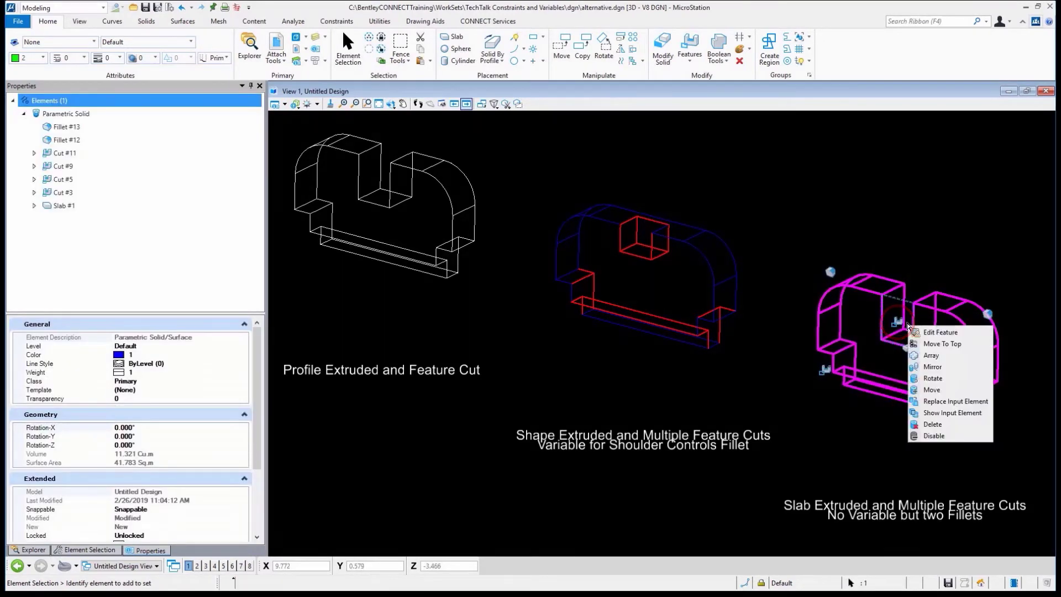
pyautogui.click(936, 333)
pyautogui.click(801, 284)
pyautogui.click(799, 296)
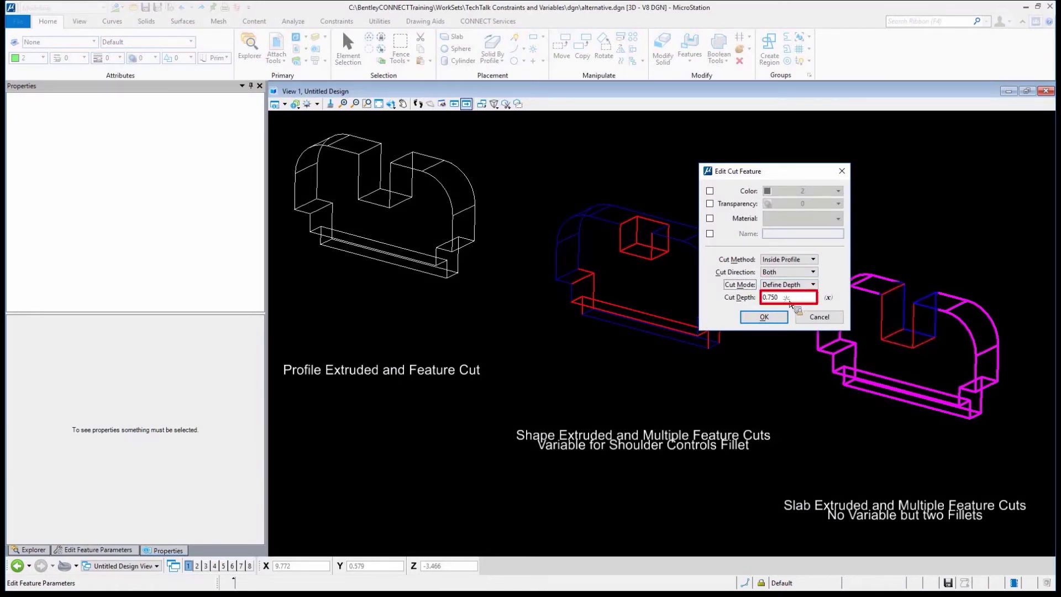
pyautogui.click(764, 317)
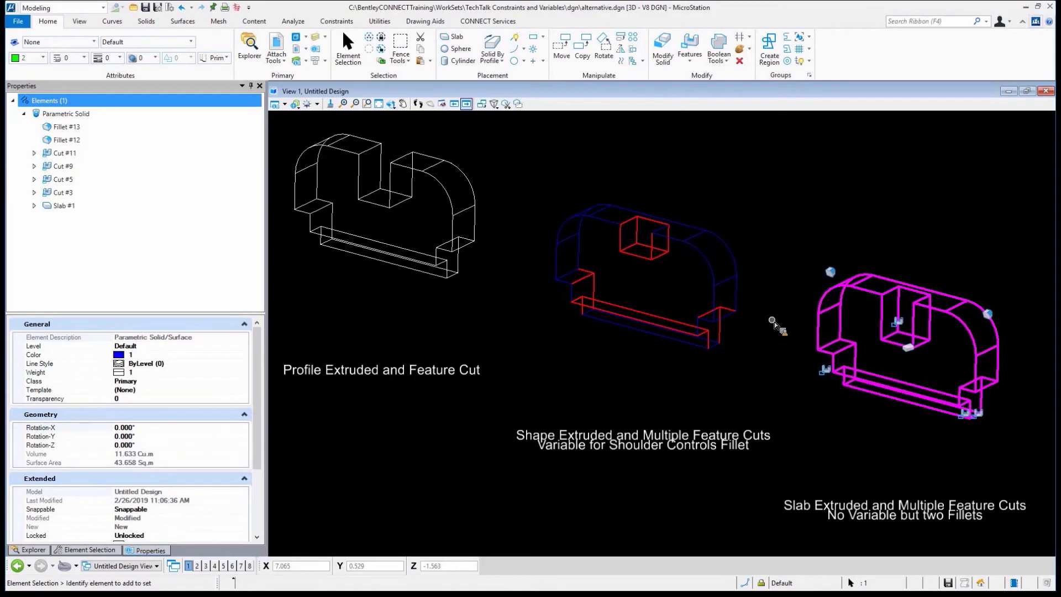
pyautogui.click(774, 322)
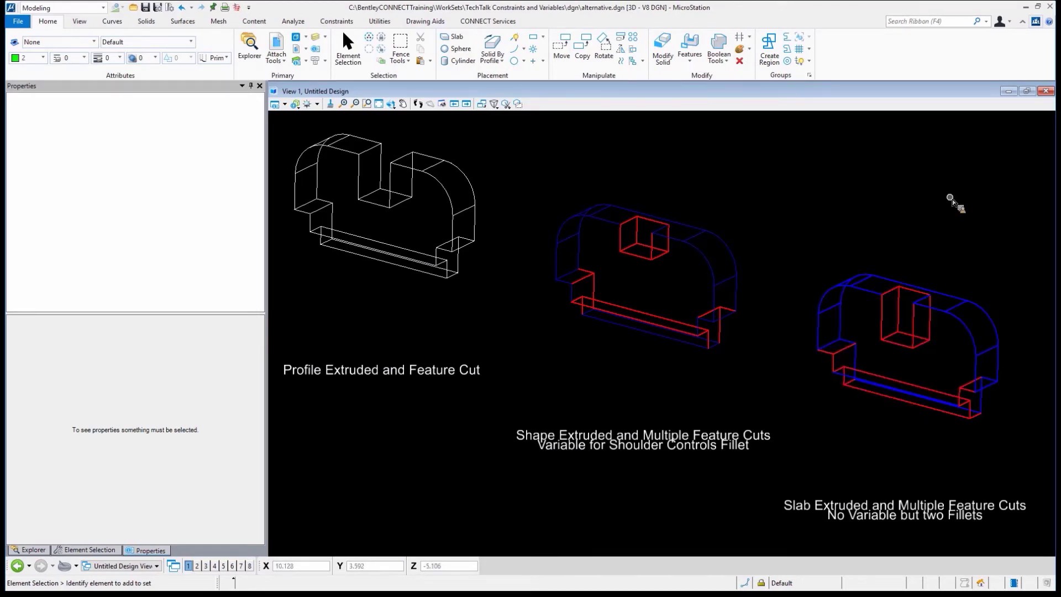
pyautogui.click(980, 316)
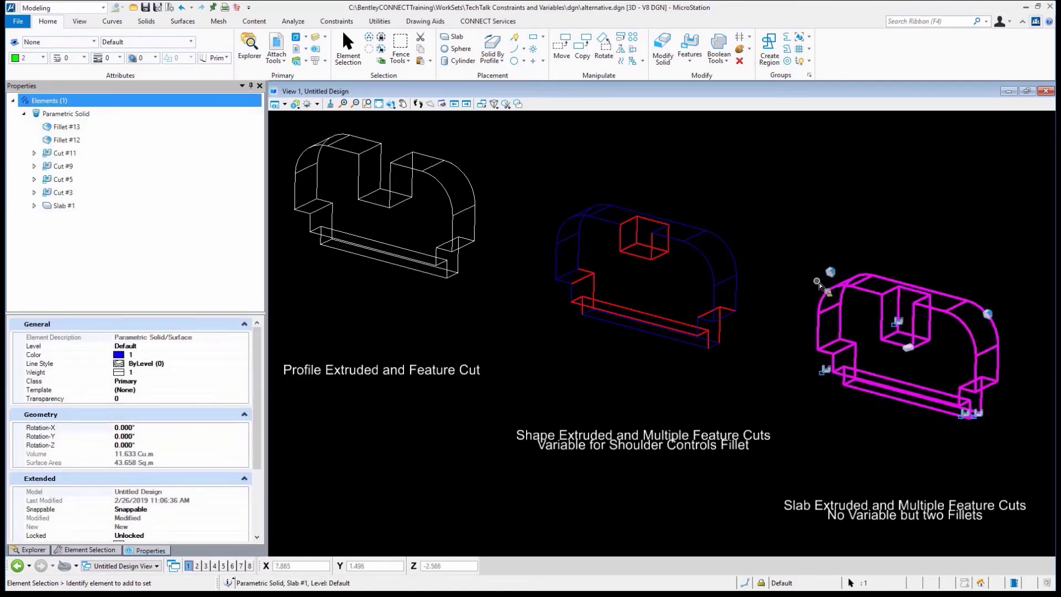
# - Expand Slab #1 and highlight Cuts #3, #5 and #9 on the right solid
pyautogui.click(909, 349)
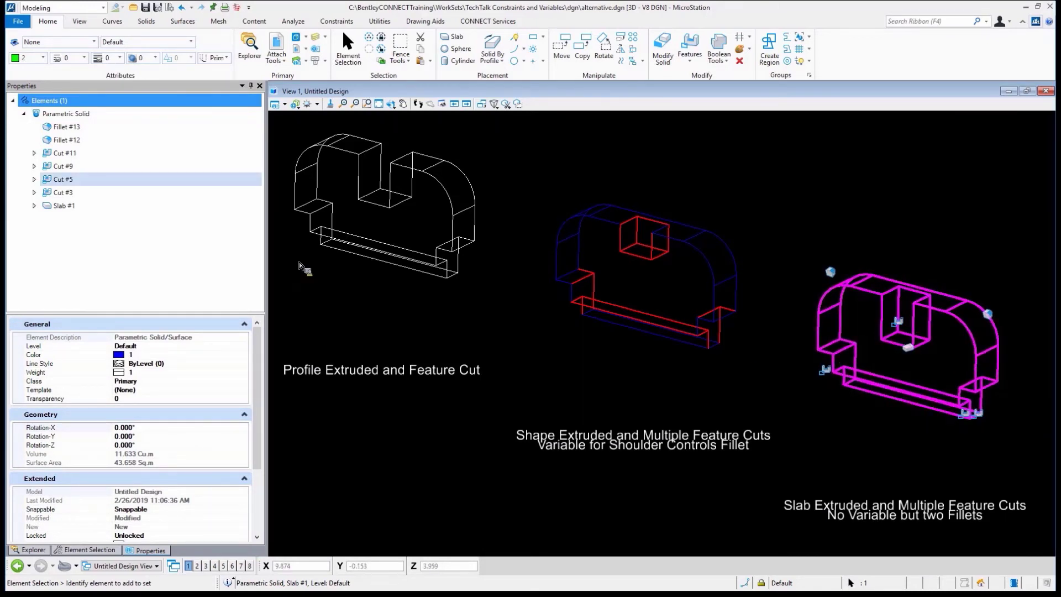
pyautogui.click(34, 206)
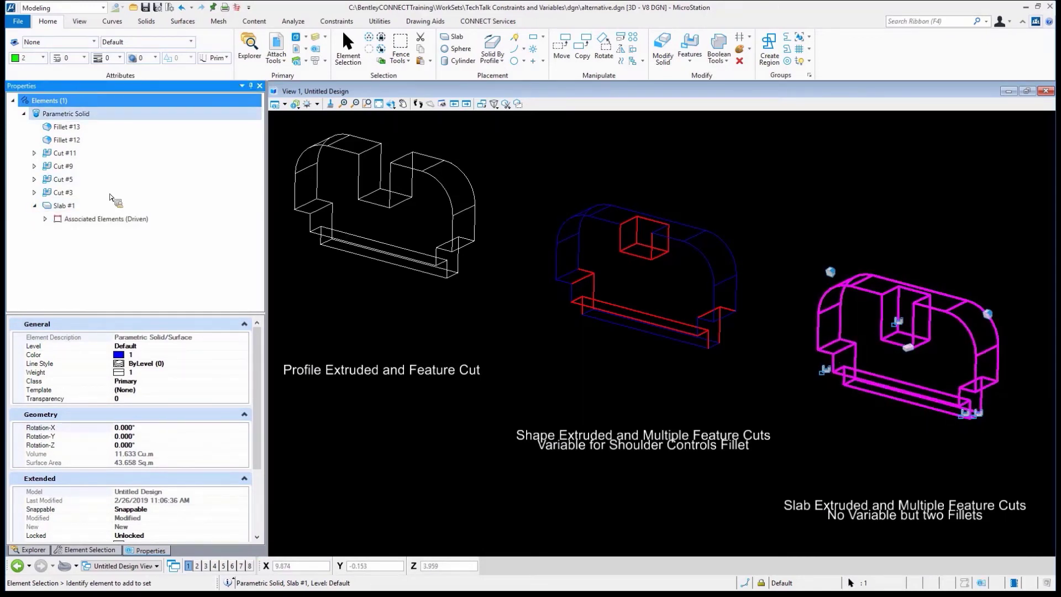
pyautogui.click(76, 206)
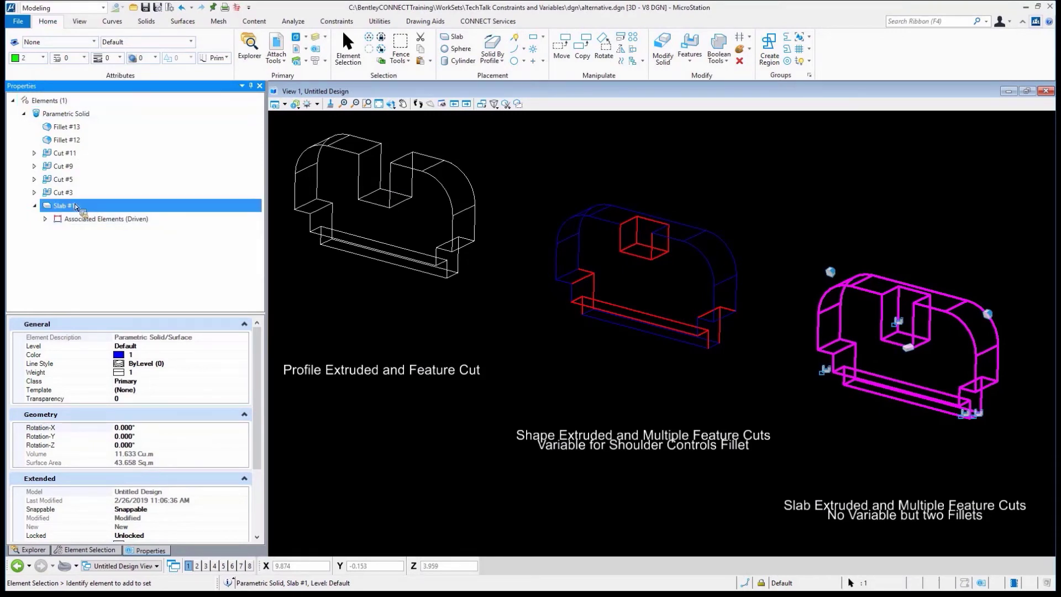
pyautogui.click(73, 194)
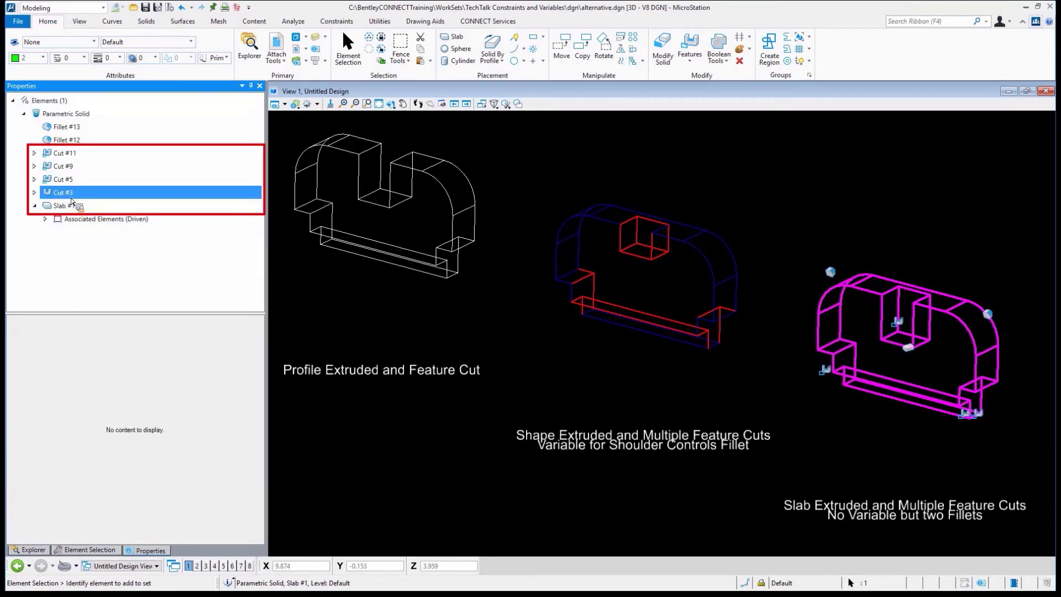
pyautogui.click(70, 182)
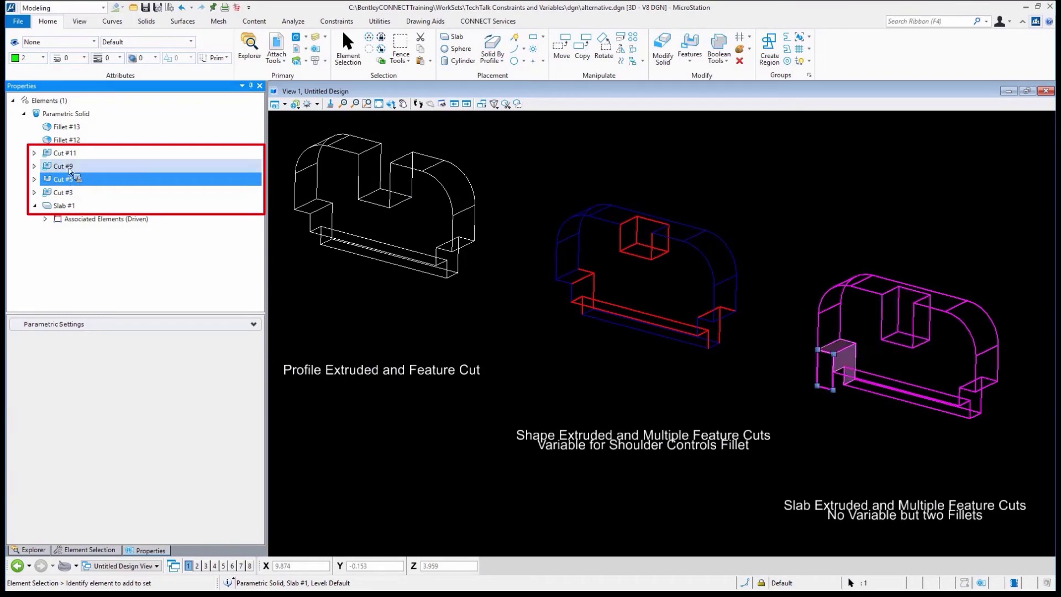
pyautogui.click(63, 166)
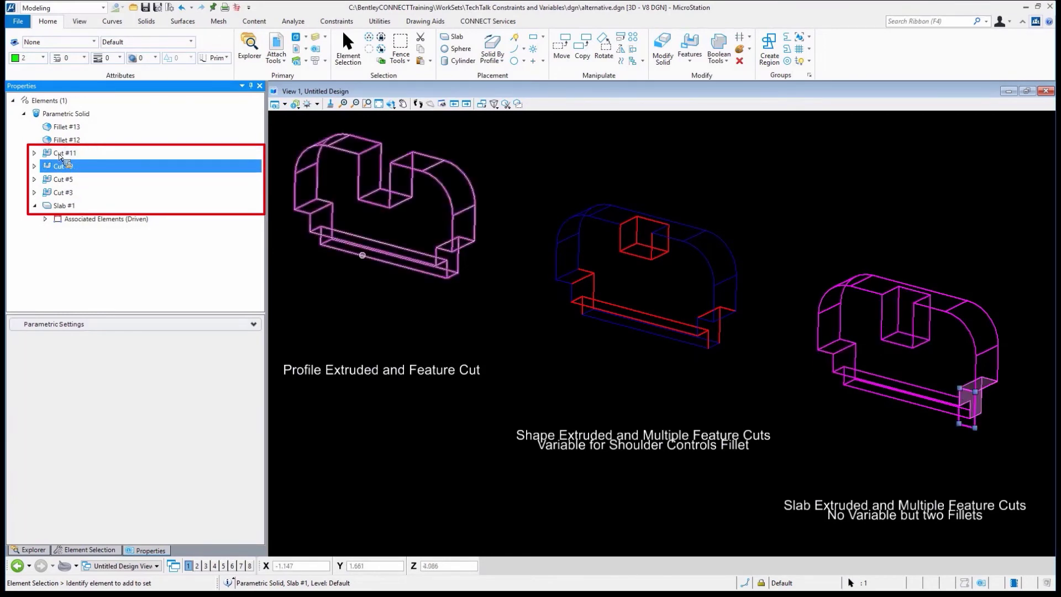
# - Highlight Fillets #12 and #13, then show the fillet's edit, delete and disable options
pyautogui.click(76, 142)
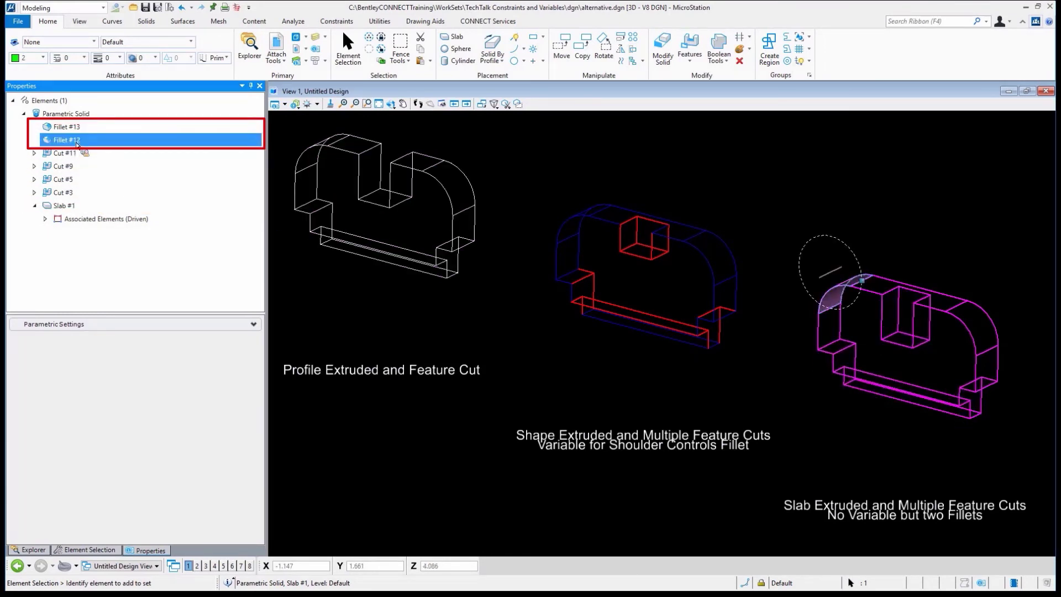
pyautogui.click(72, 127)
pyautogui.click(75, 139)
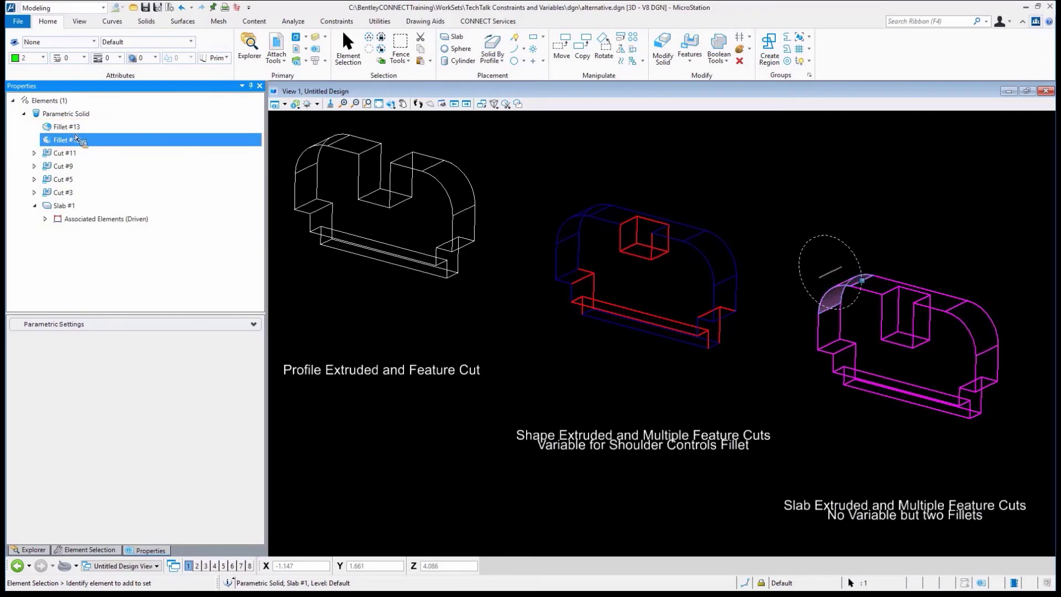
pyautogui.click(71, 128)
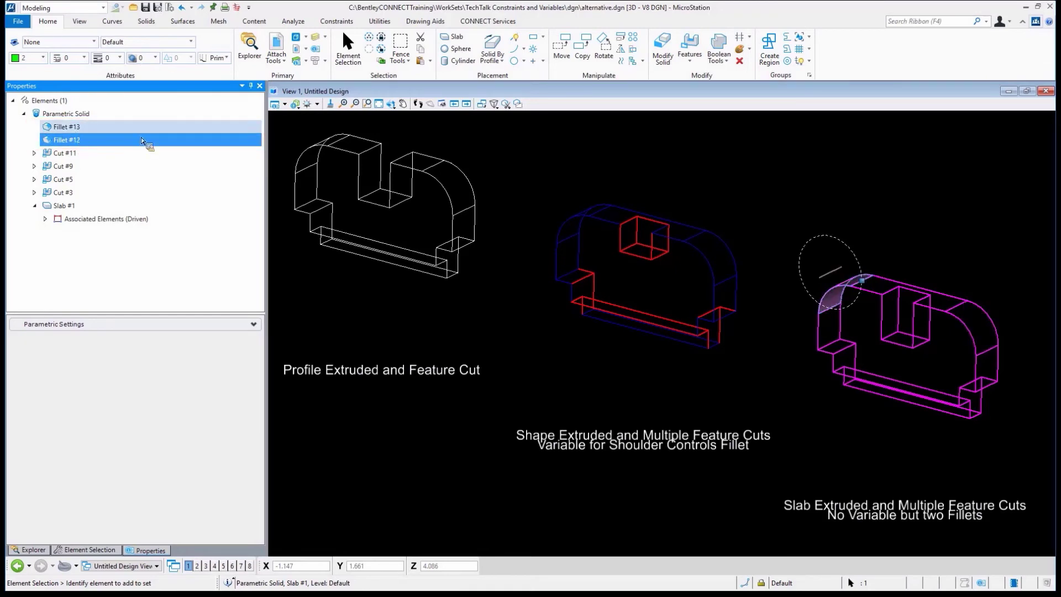
pyautogui.click(983, 312)
pyautogui.moveTo(991, 316)
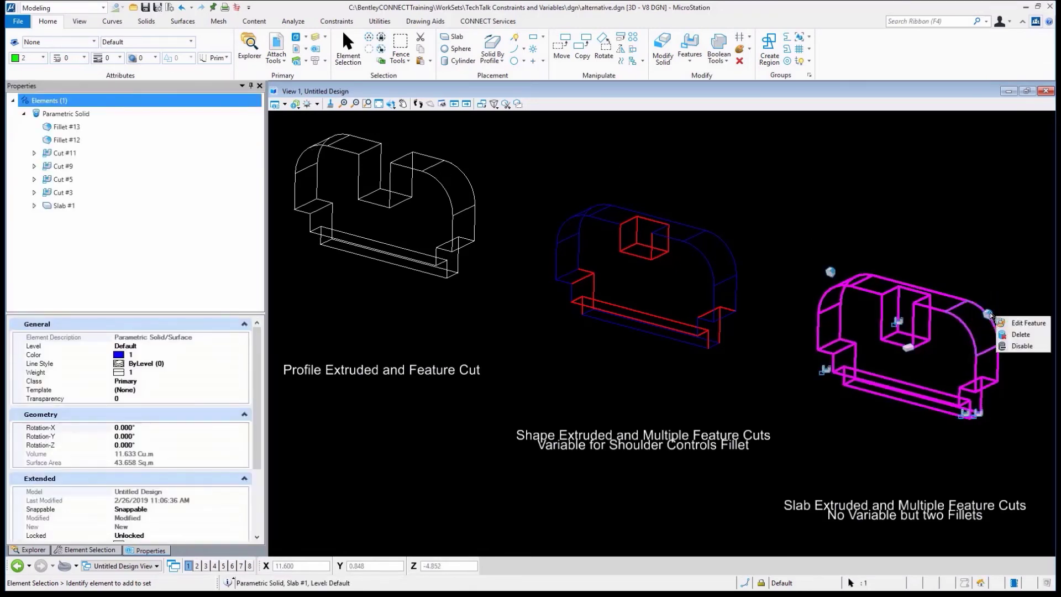
# - Set the right-hand fillet radius to 0.7 and delete the left-hand fillet
pyautogui.click(1029, 324)
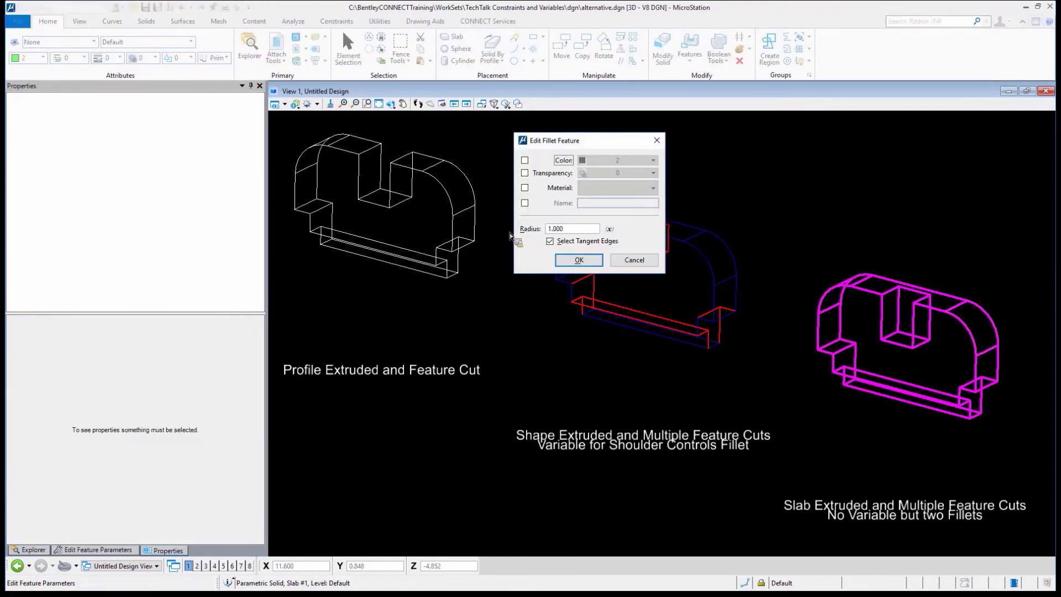
pyautogui.press('Tab')
pyautogui.write('.7')
pyautogui.press('Return')
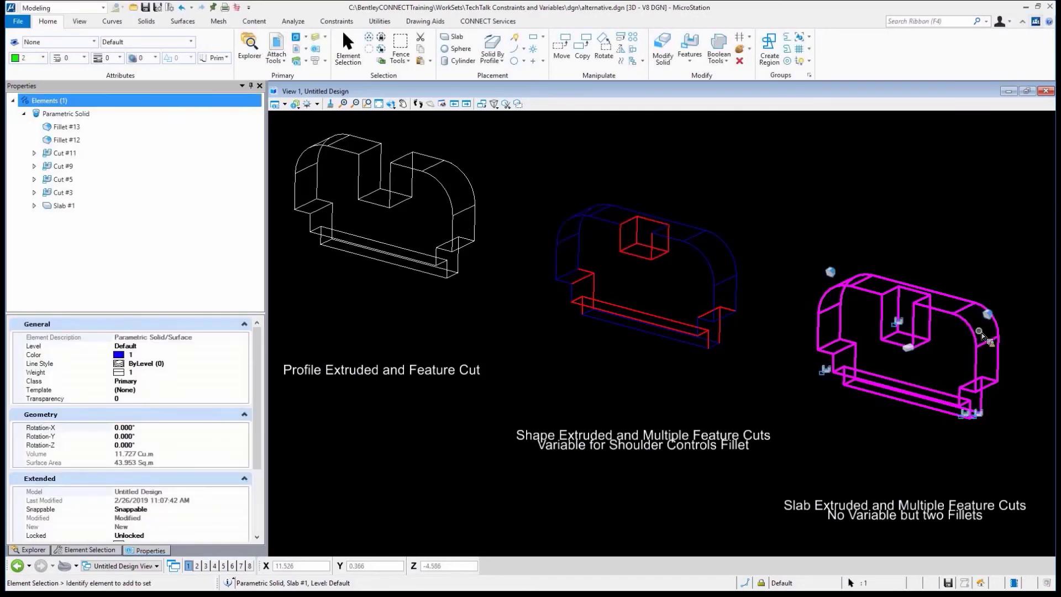
pyautogui.rightClick(839, 277)
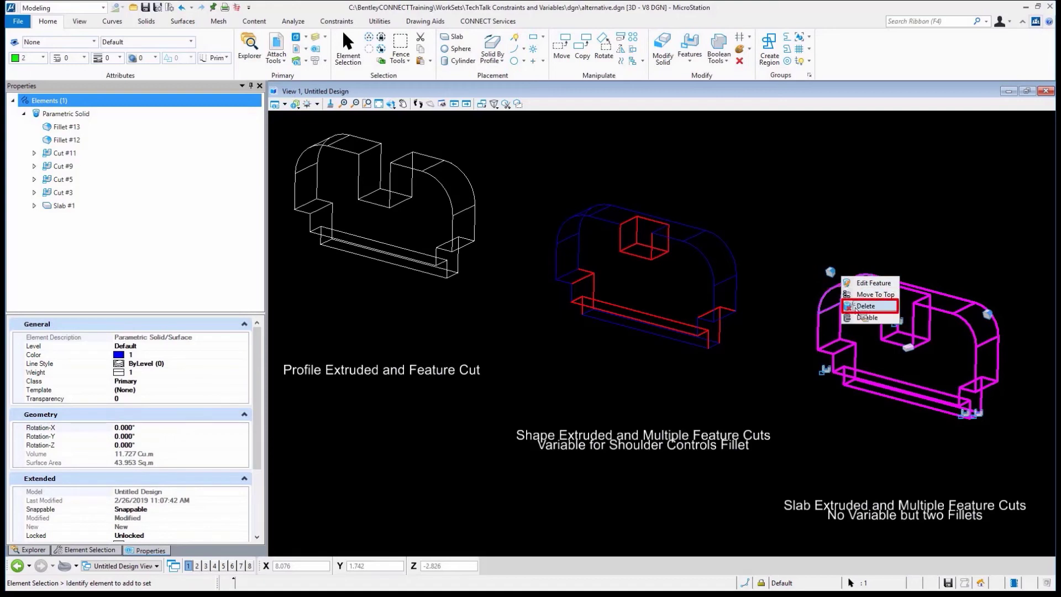
pyautogui.click(860, 306)
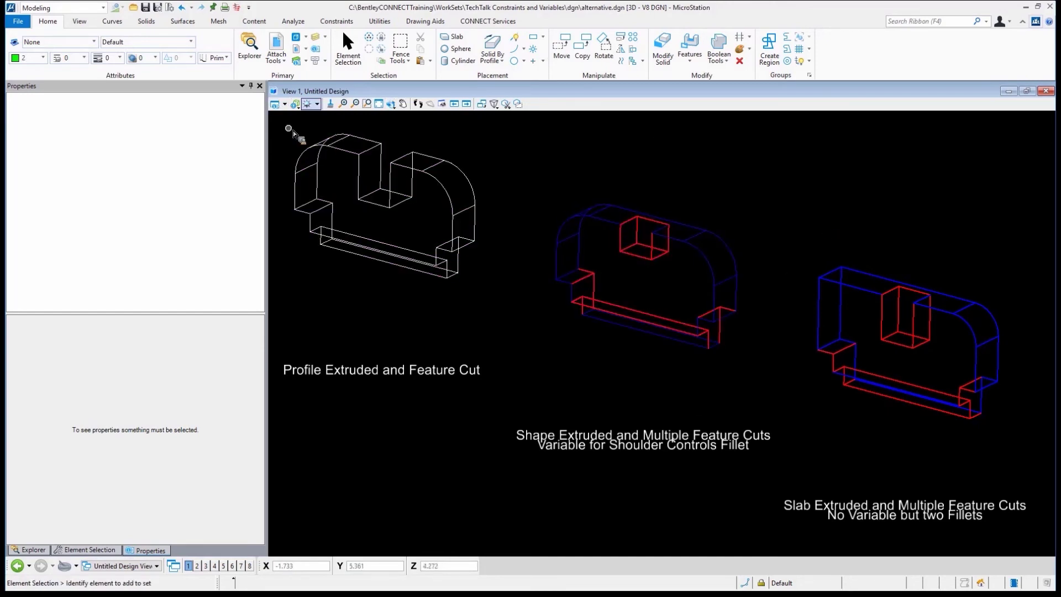
pyautogui.click(474, 189)
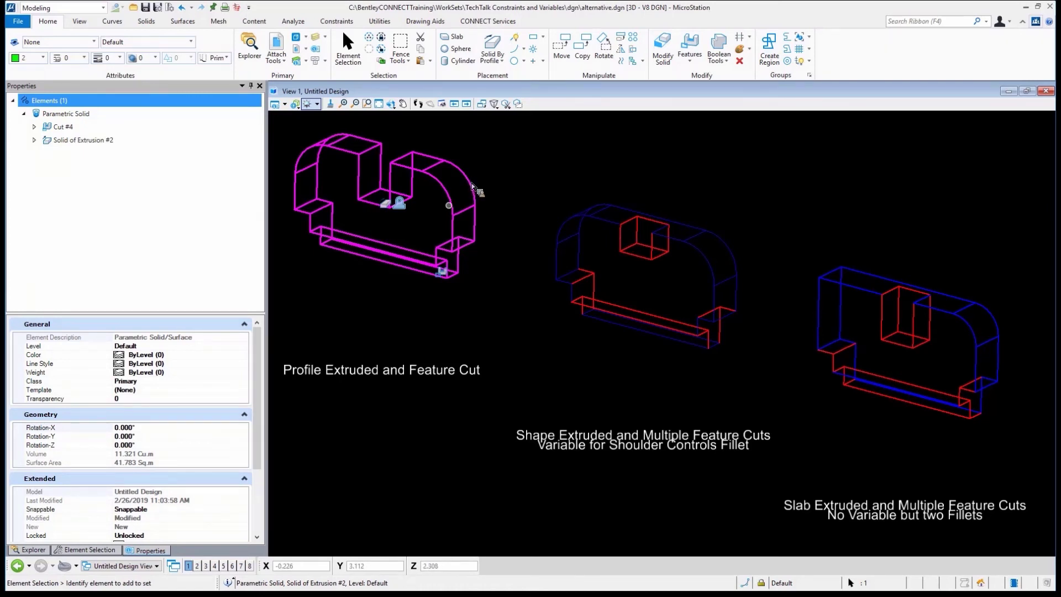
pyautogui.click(405, 206)
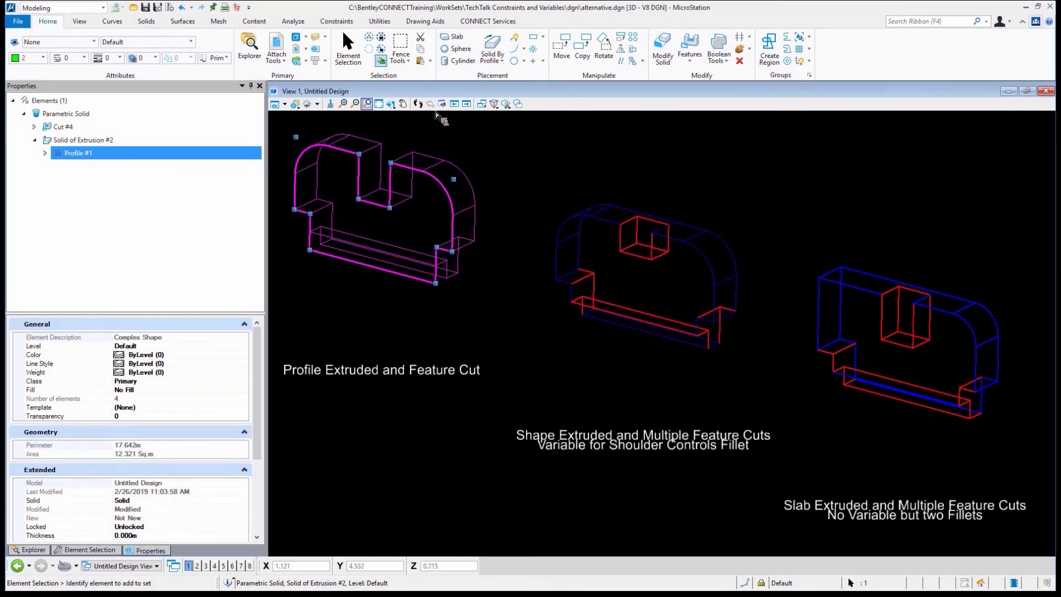
pyautogui.click(907, 372)
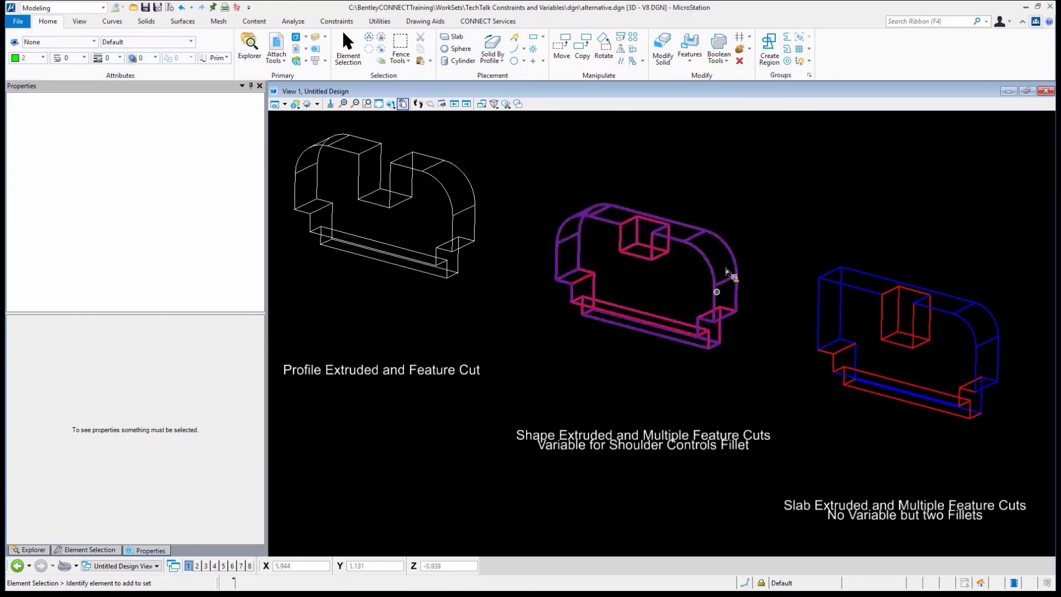
# - Open the Constraints Variables list and select the Shoulder variable
pyautogui.click(730, 246)
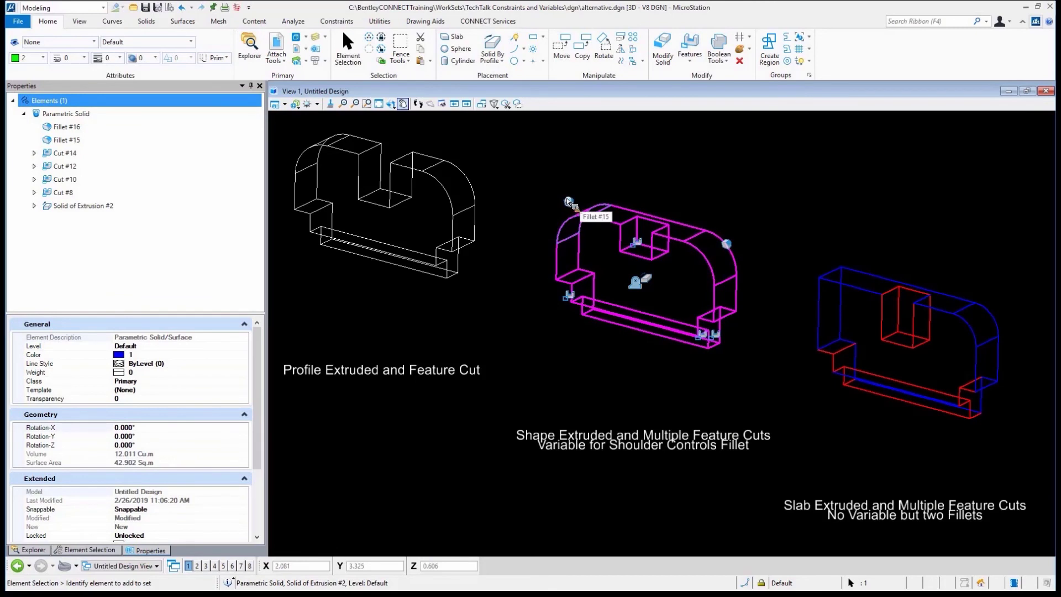
pyautogui.click(538, 166)
pyautogui.click(337, 21)
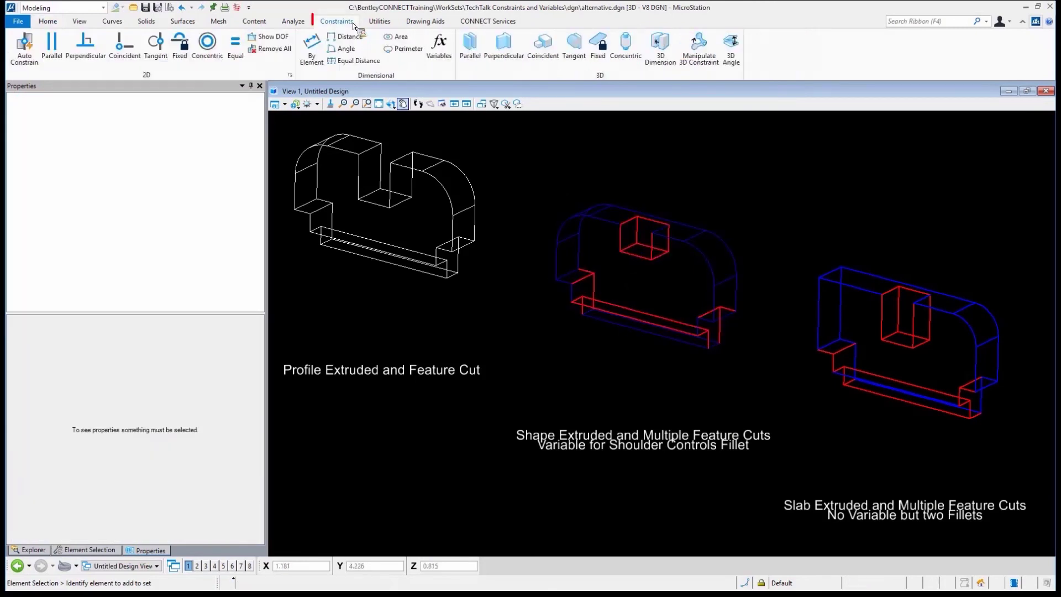
pyautogui.click(439, 47)
pyautogui.click(663, 233)
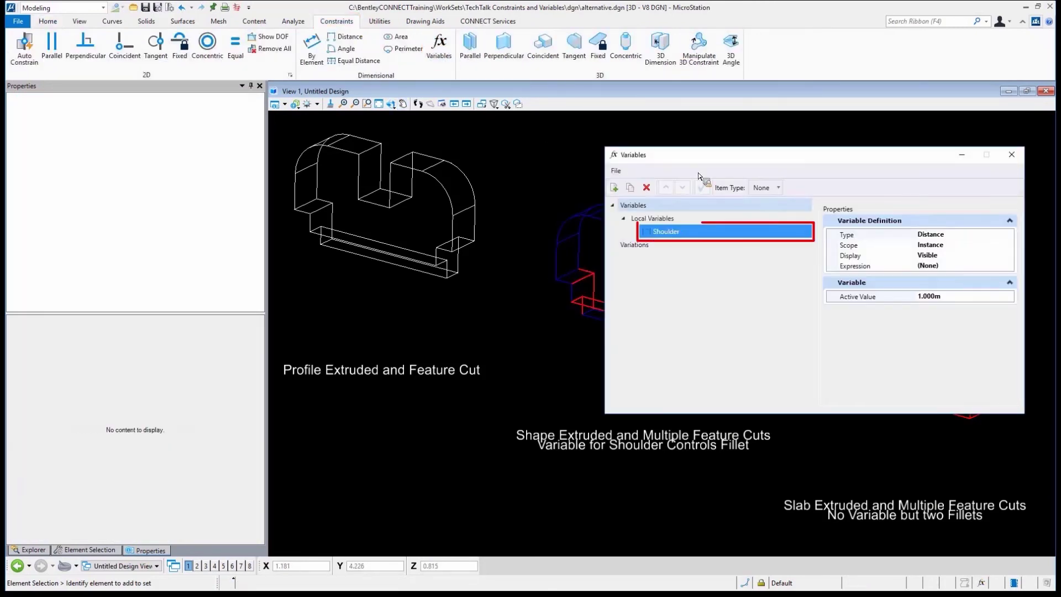
pyautogui.moveTo(214, 86); pyautogui.dragTo(442, 269)
# - Set Shoulder's active value to 0.25, then to 0
pyautogui.click(373, 265)
pyautogui.write('.25')
pyautogui.press('Return')
pyautogui.click(439, 265)
pyautogui.write('0')
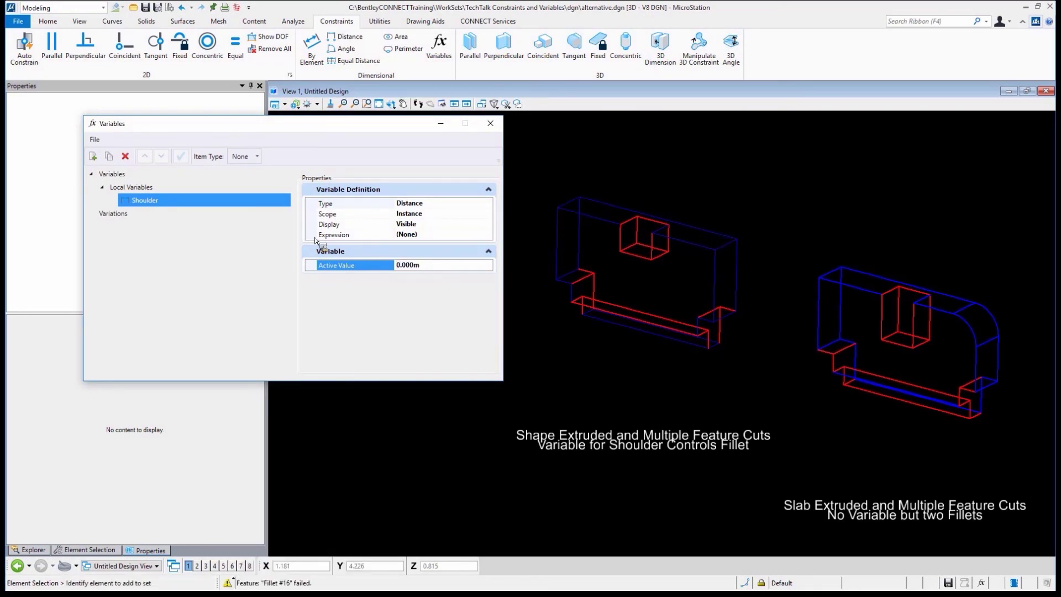